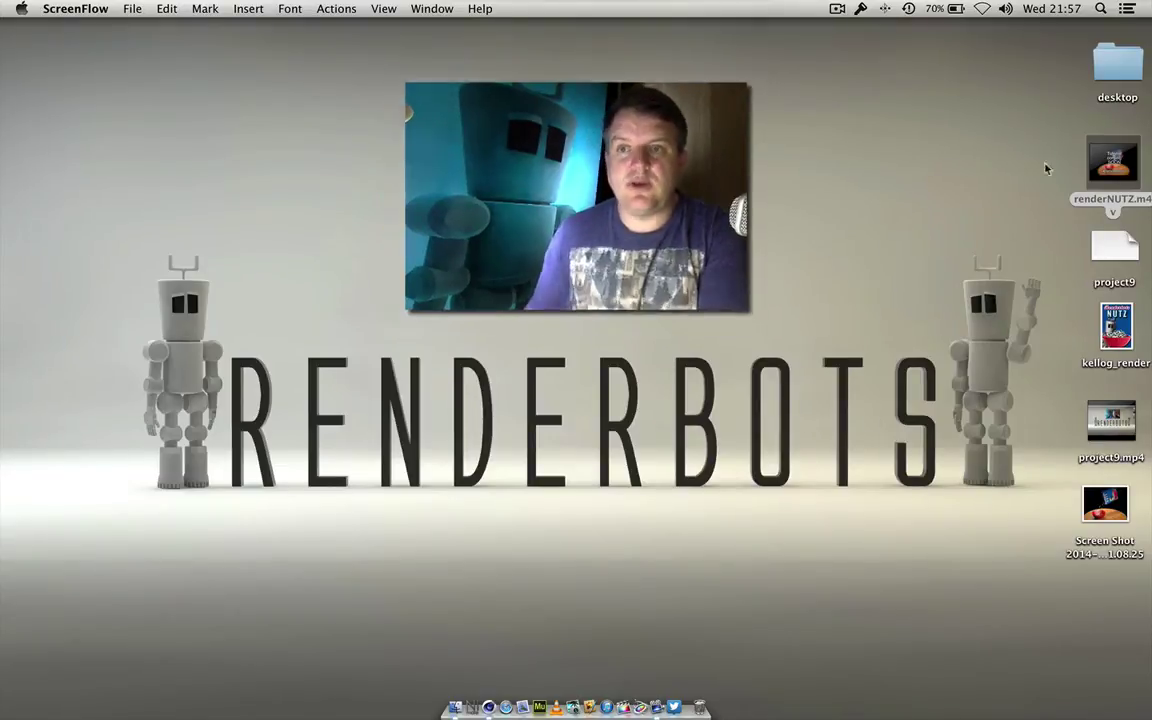
Preview renderNUTZ.m4v and check its 1280 × 720 dimensions in the file information window
click(1113, 162)
key(space)
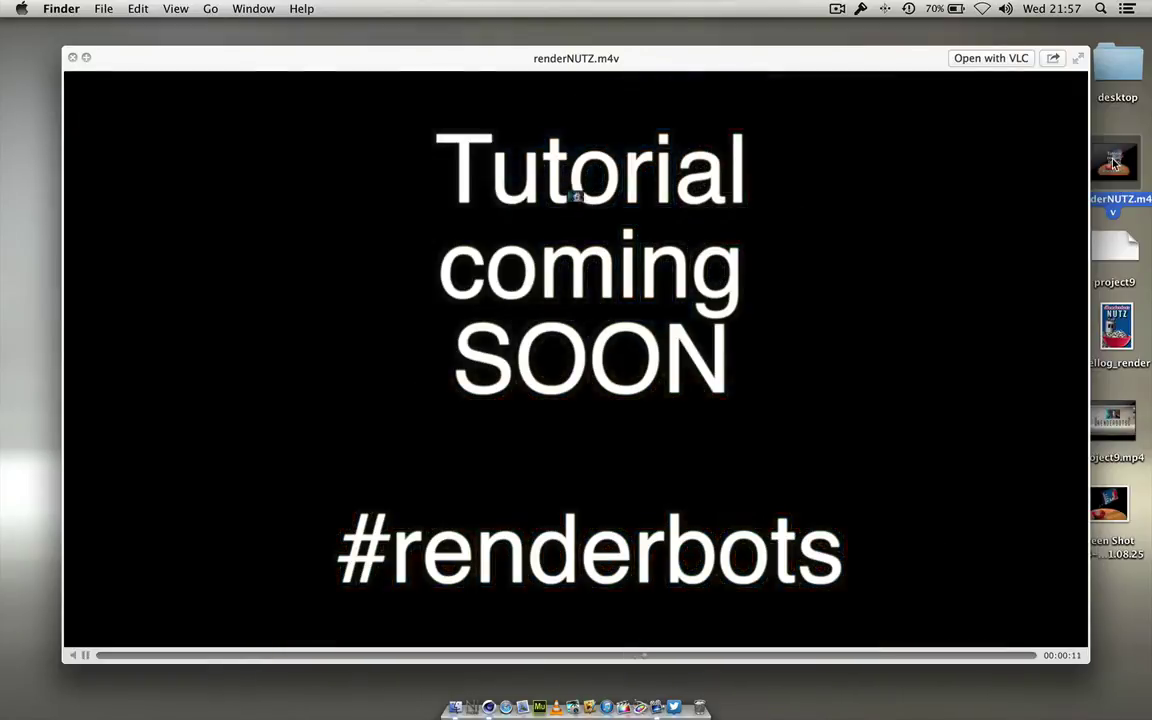
key(space)
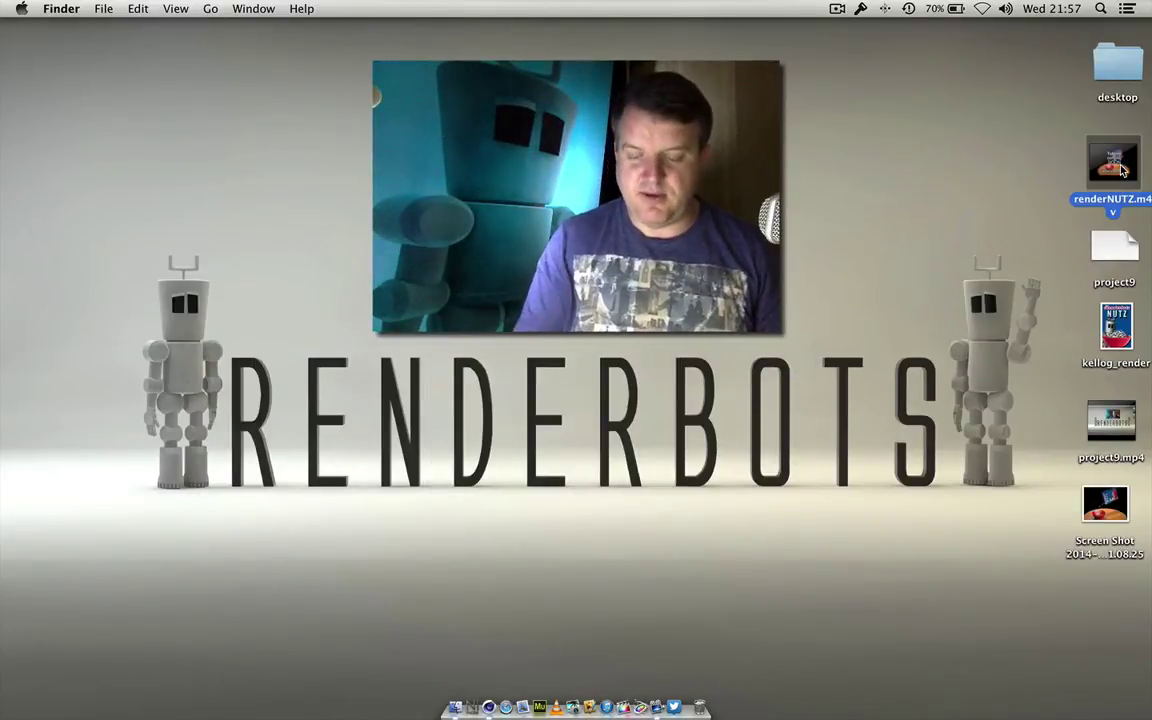
key(super+i)
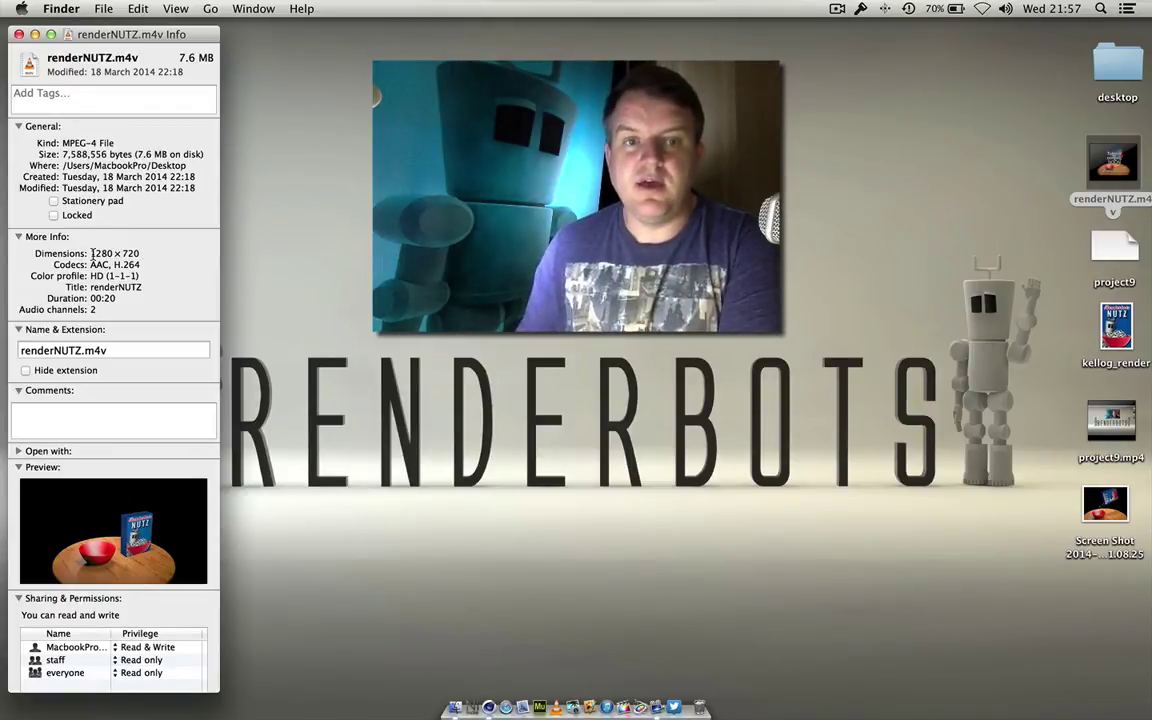
drag(88, 253, 140, 253)
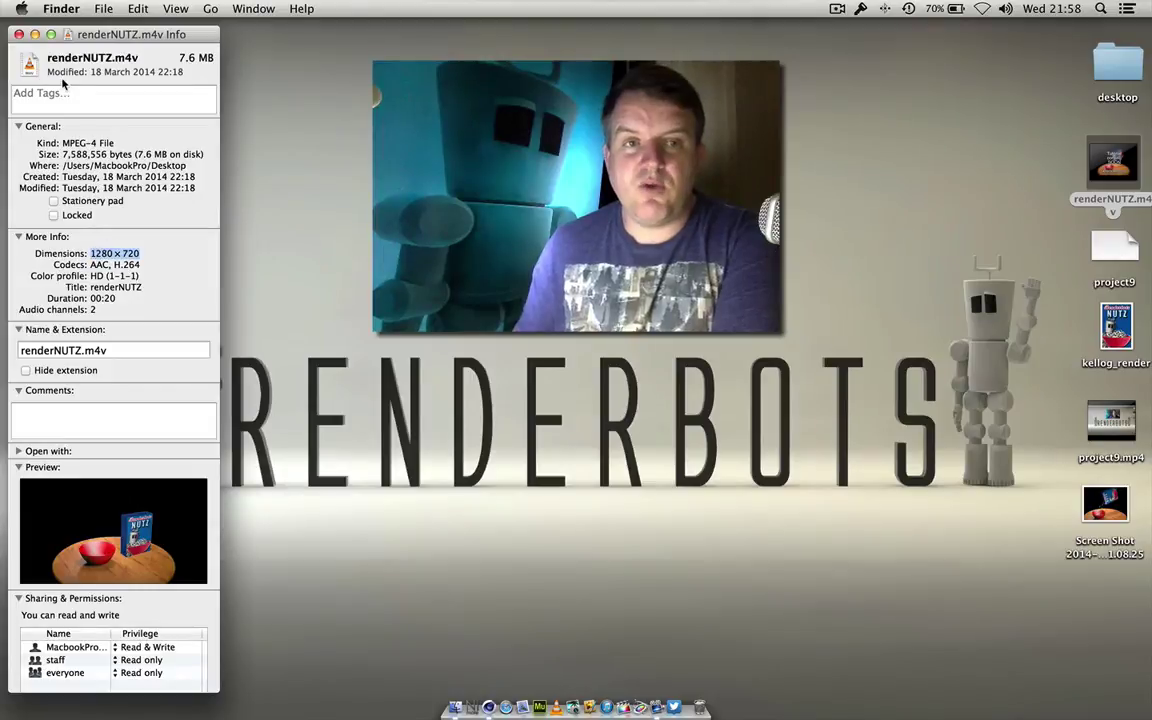
click(18, 34)
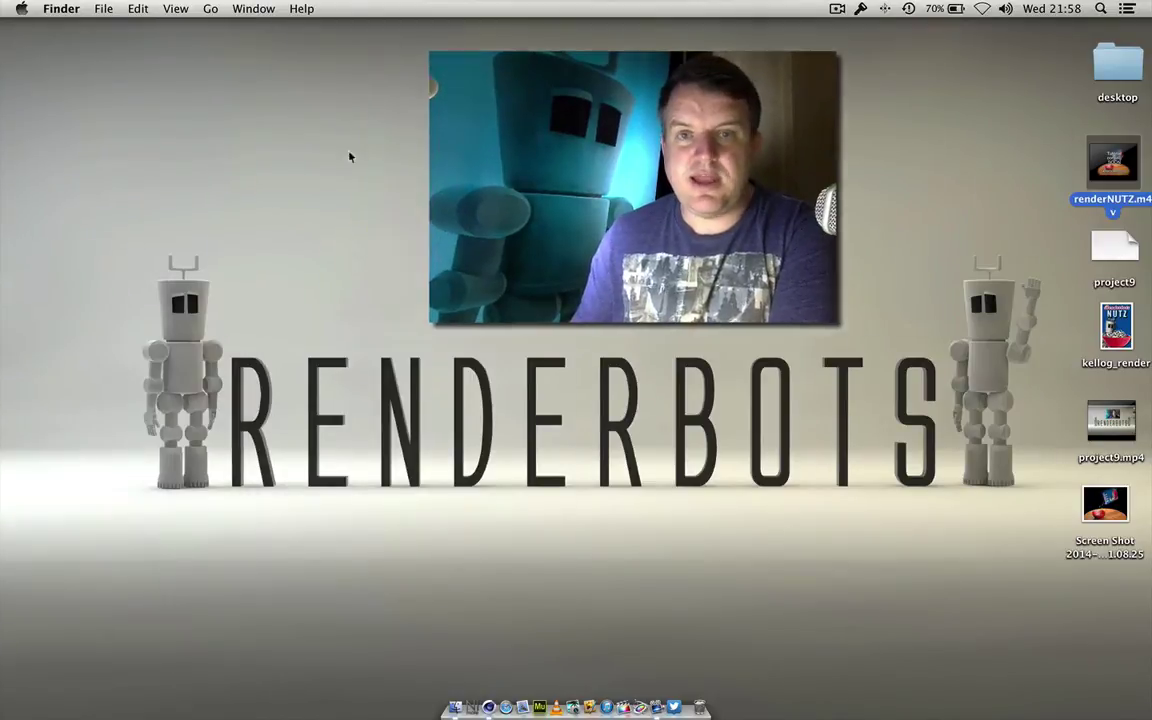
In Cinema 4D, play the cereal-box animation and stop it at frame 116
click(489, 707)
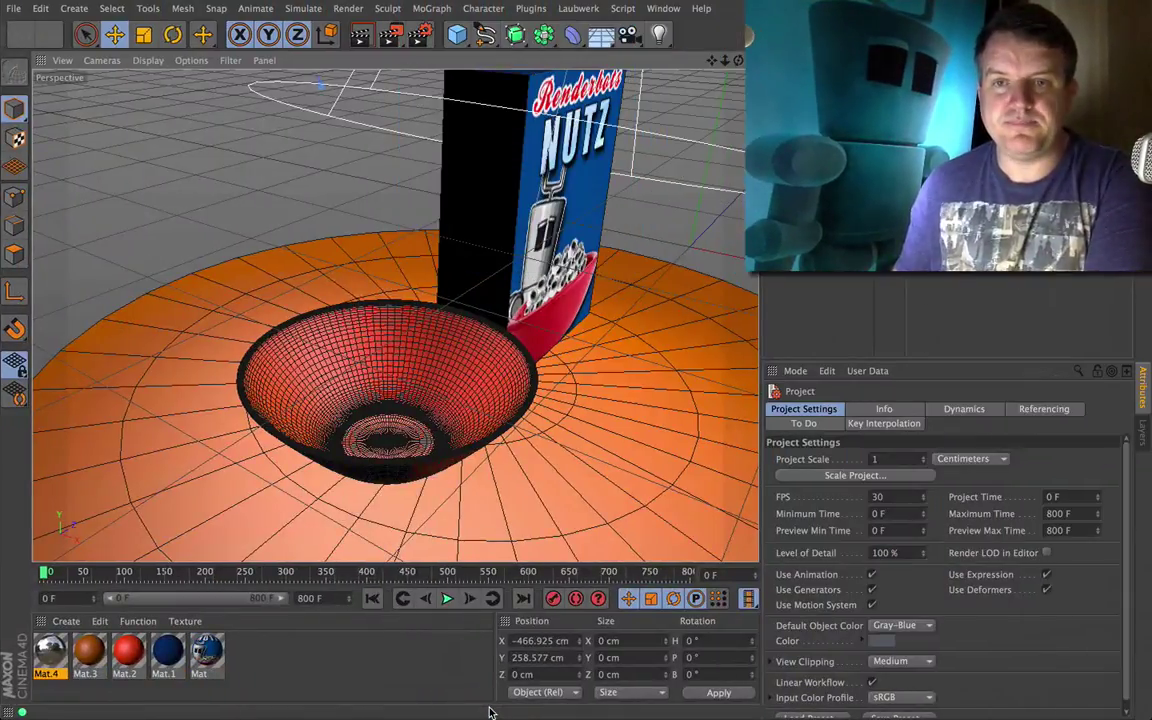
click(447, 598)
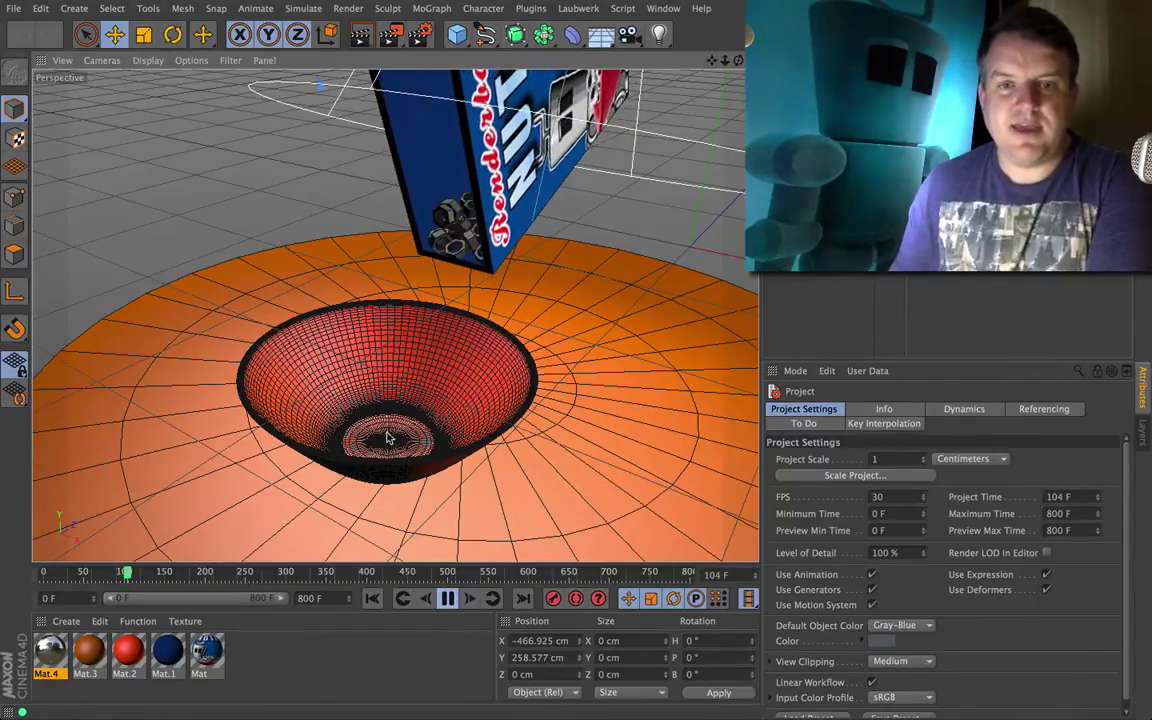
click(448, 600)
click(411, 465)
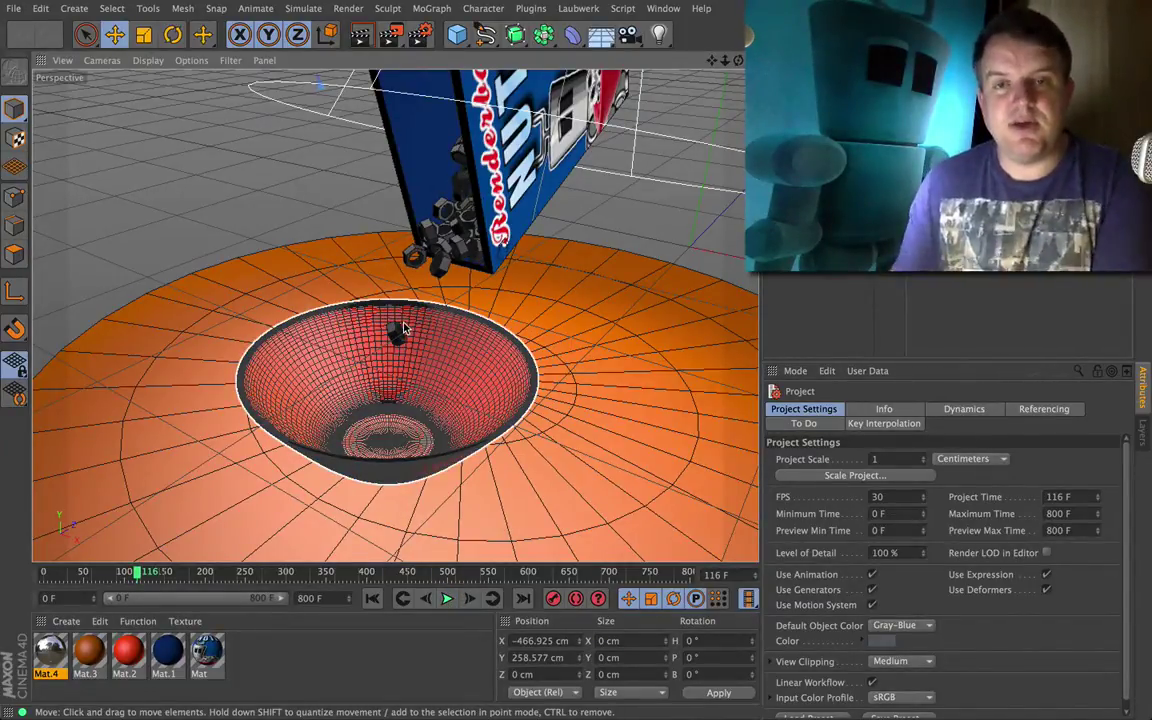
click(345, 100)
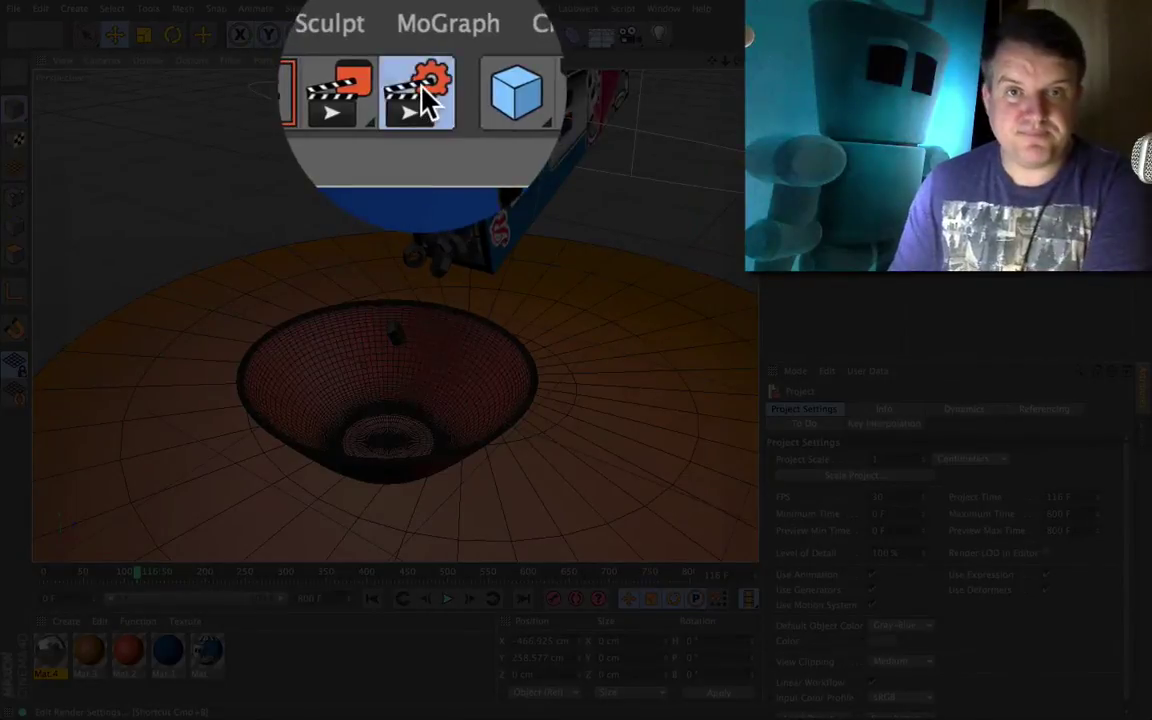
Open Render Settings, showing 800 × 600 output for frame 116, and reposition its window
click(415, 37)
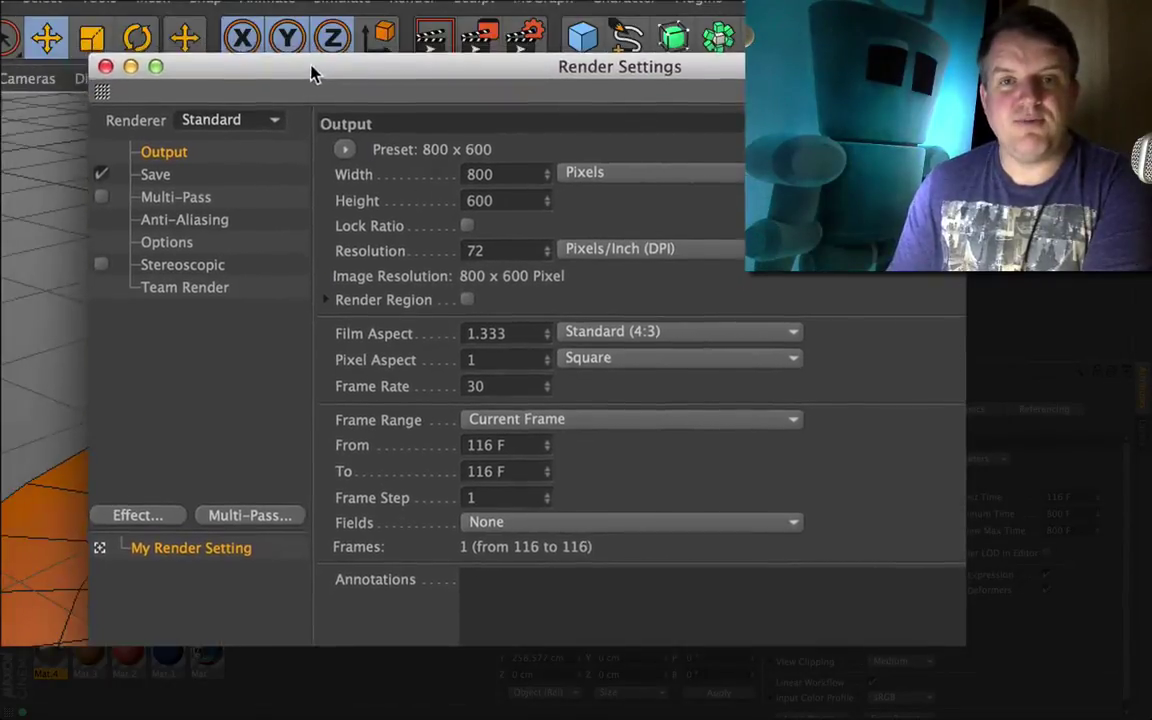
drag(313, 72, 866, 97)
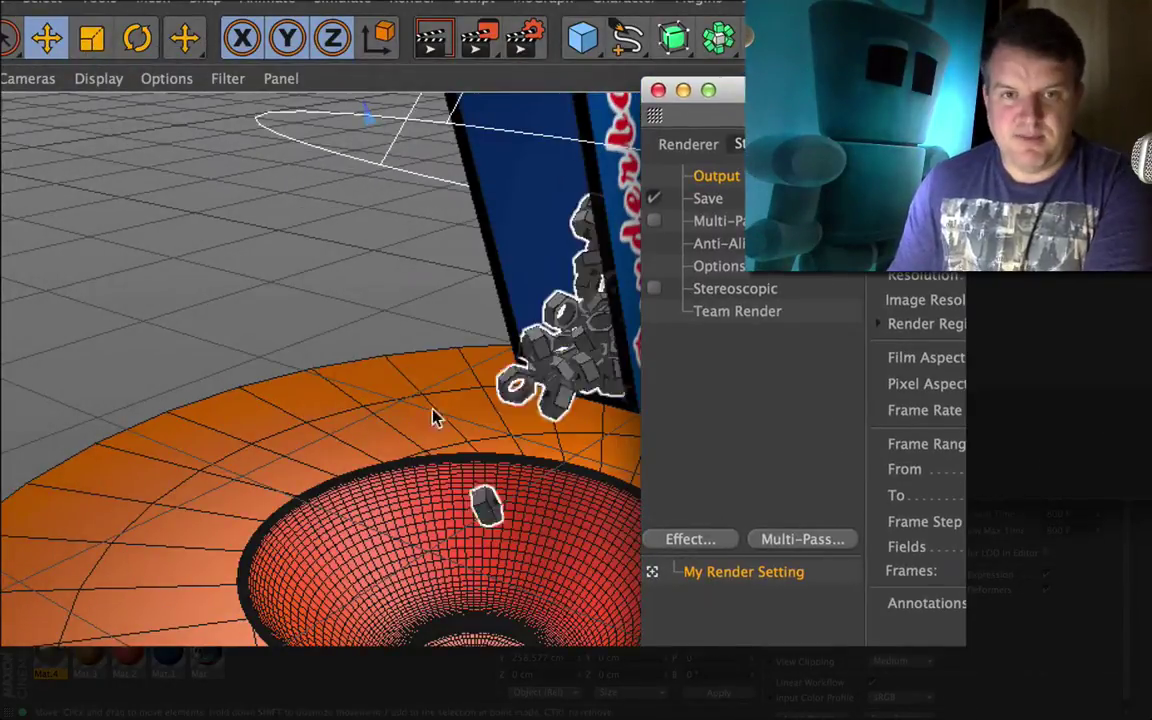
drag(706, 108, 131, 0)
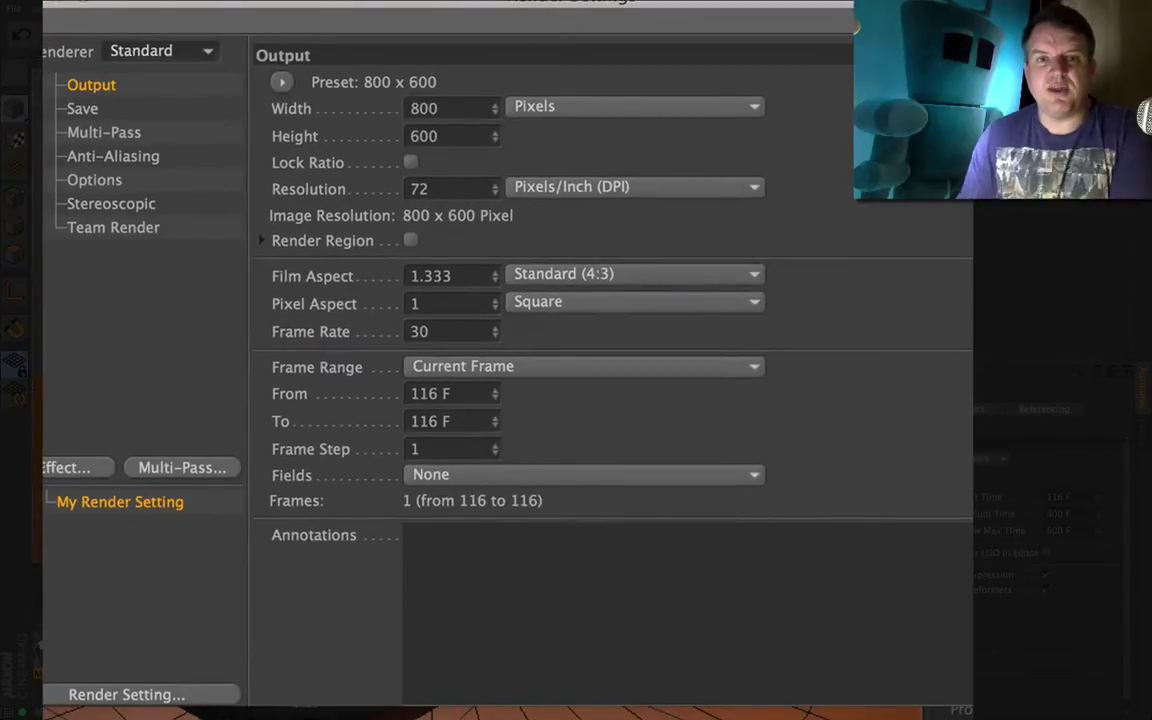
click(208, 53)
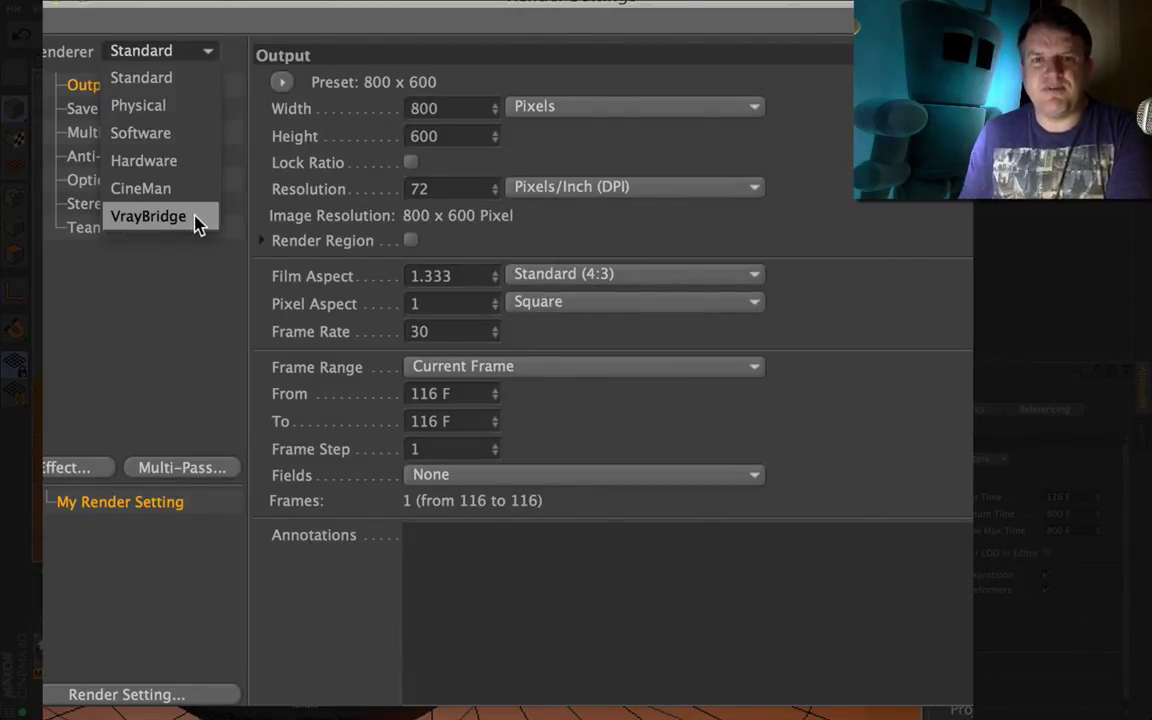
click(150, 52)
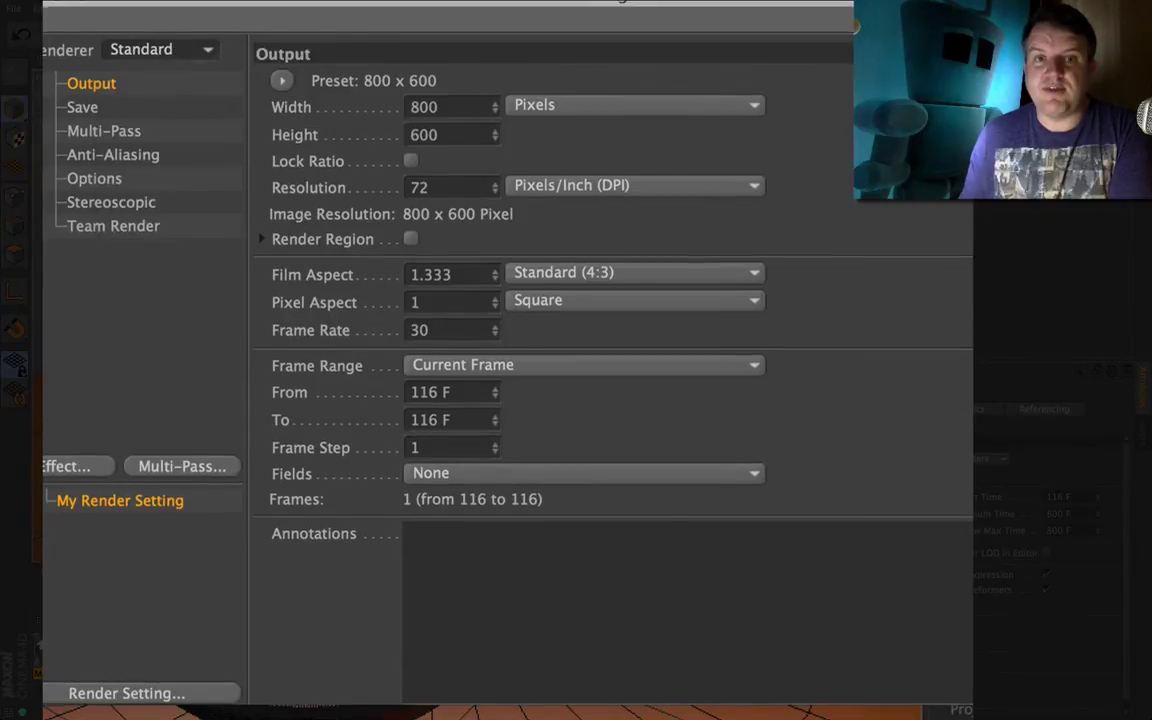
click(206, 51)
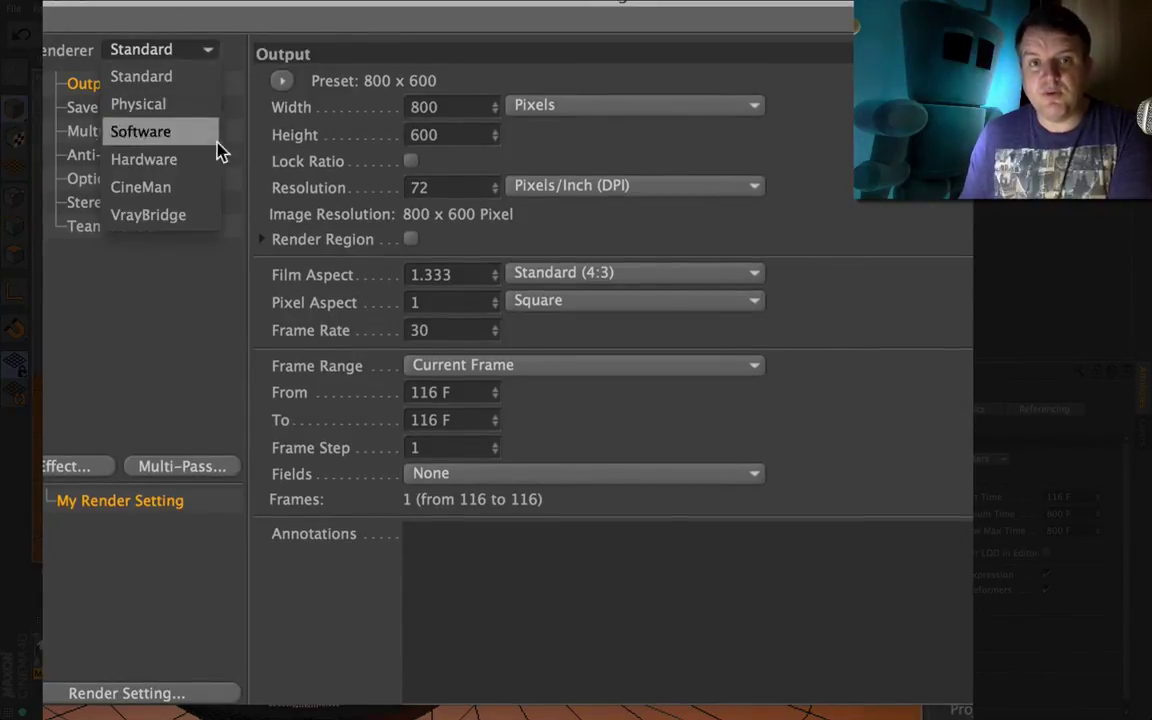
click(161, 78)
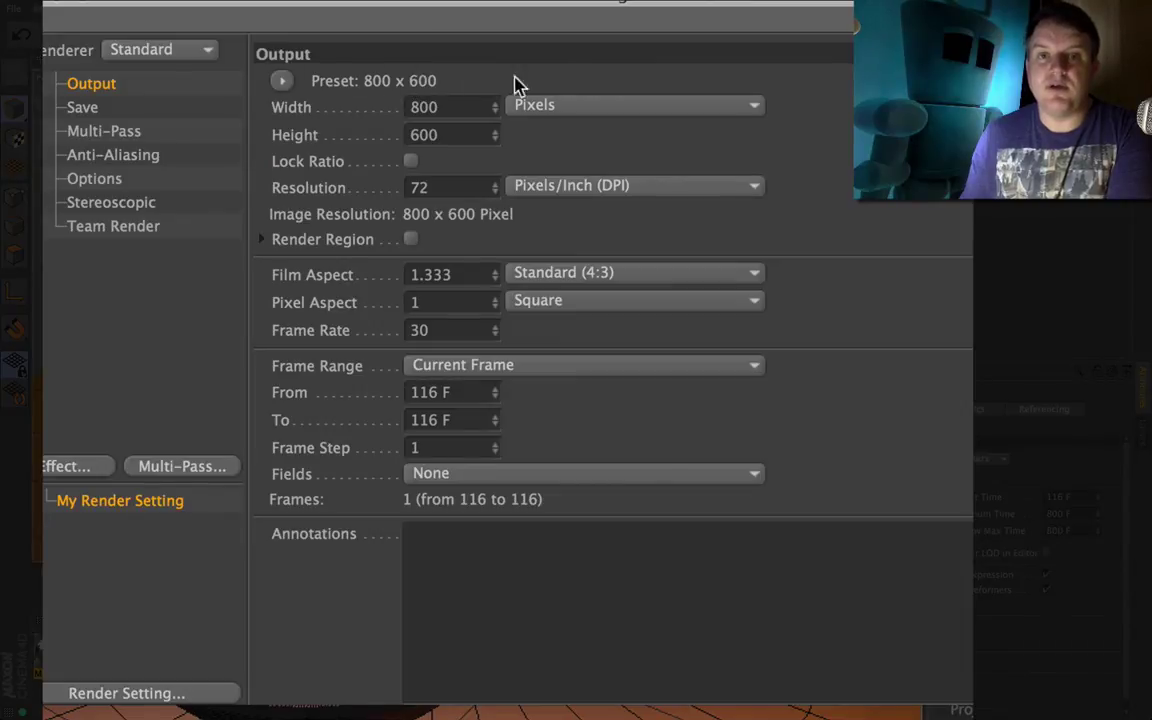
Apply the Film/Video HDV/HDTV 720 25 output preset for 1280 × 720 at 25 fps
click(281, 83)
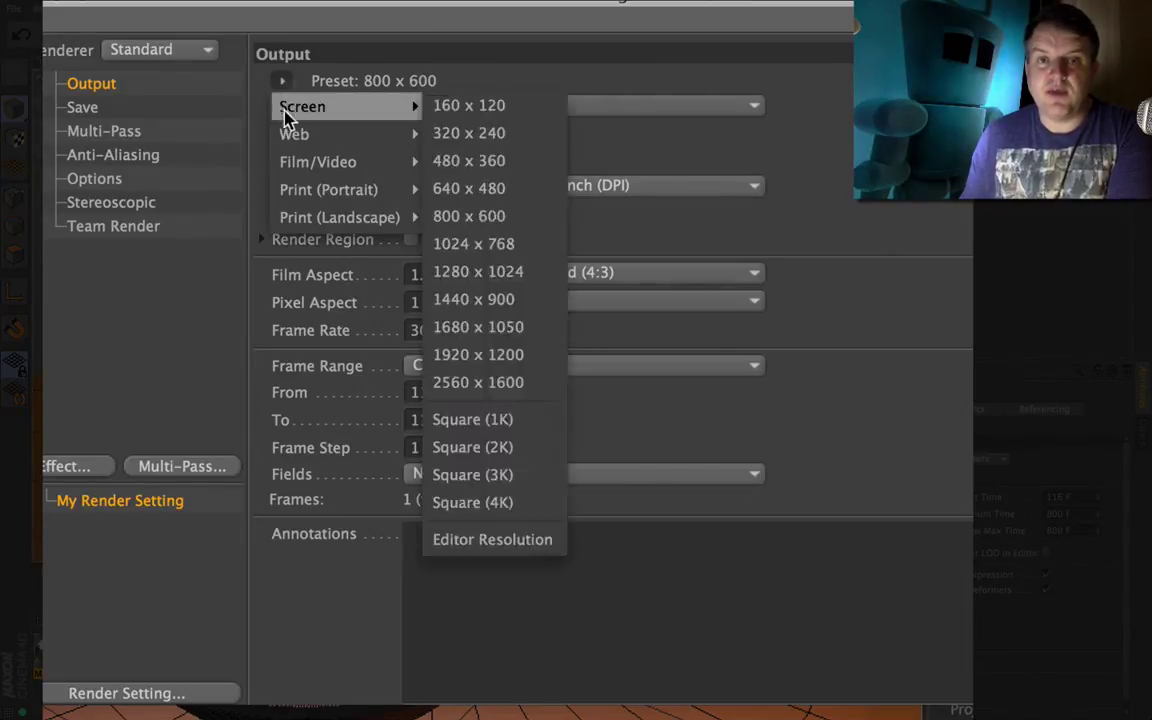
mouse_move(285, 160)
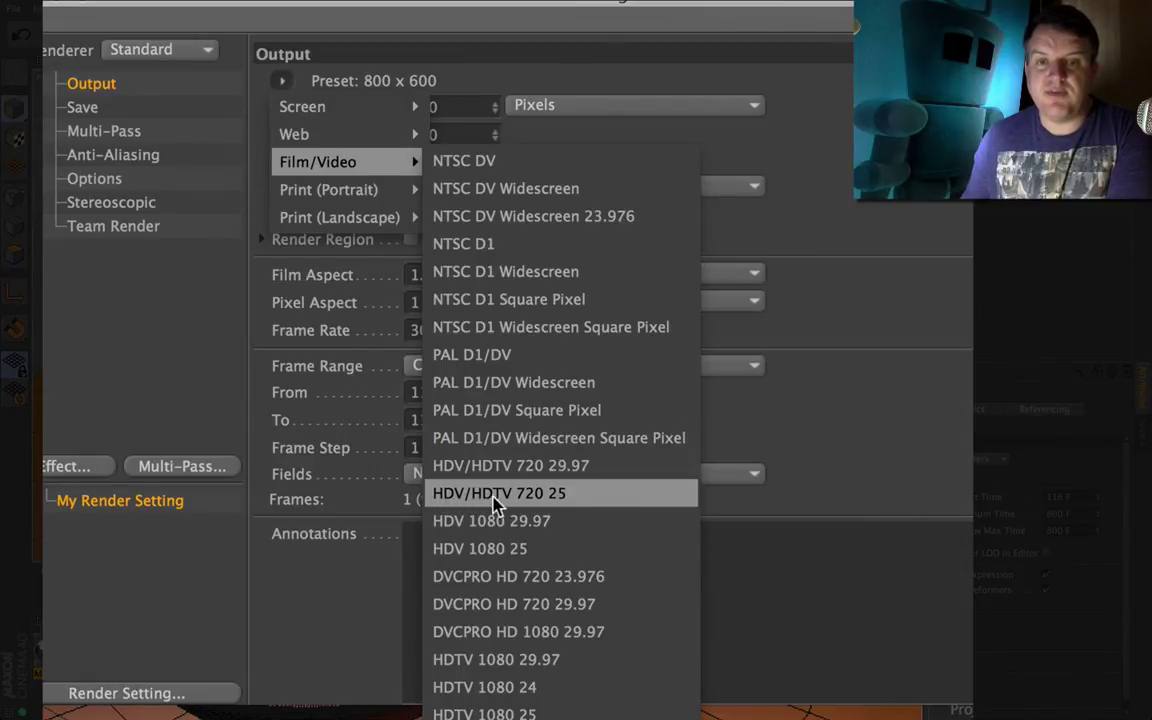
click(578, 496)
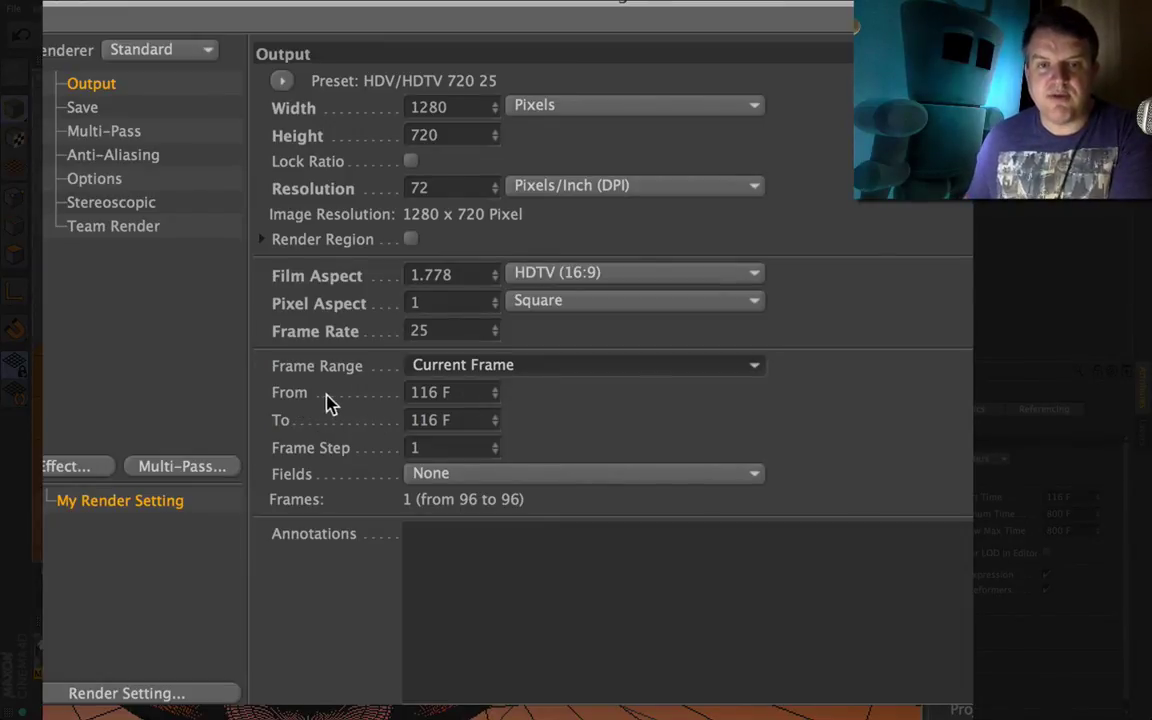
Set the frame range to All Frames (0–800) and reapply the HDV/HDTV 720 25 preset
click(562, 372)
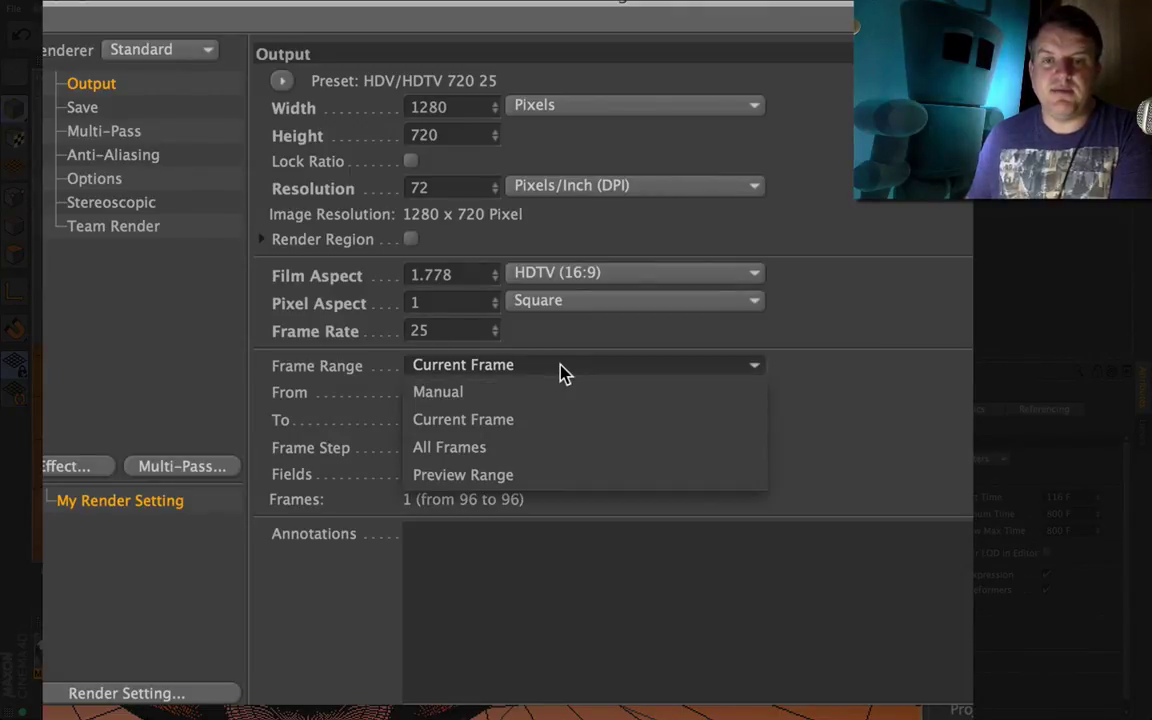
click(531, 452)
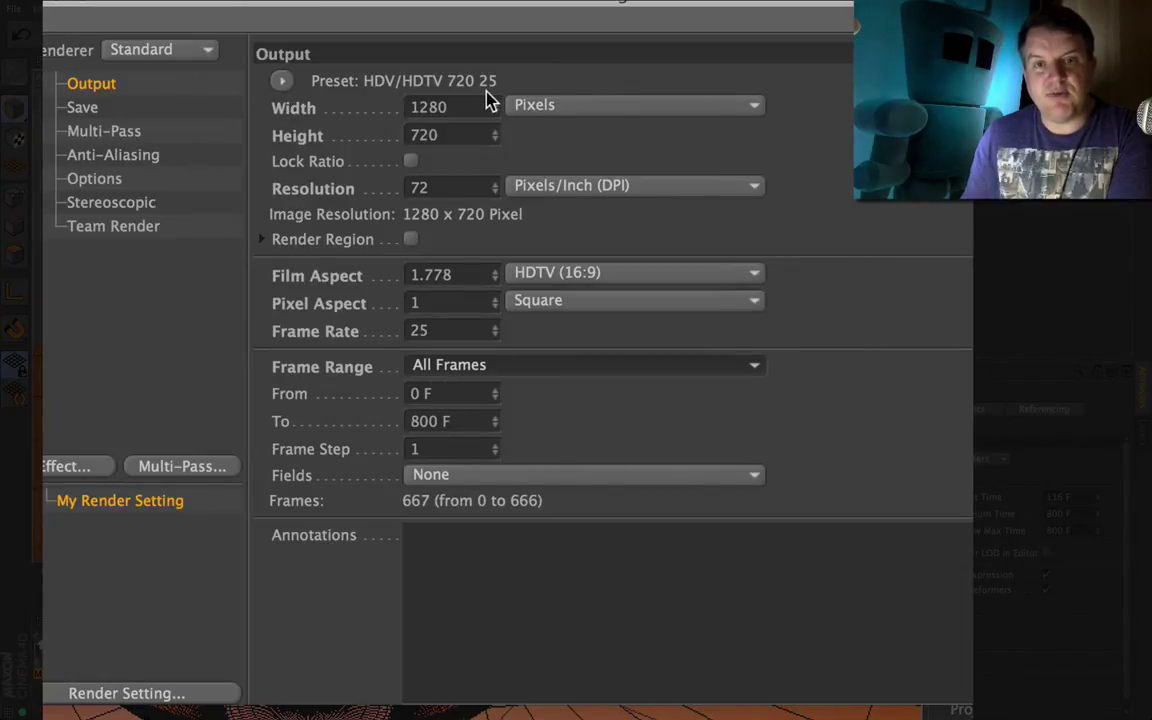
click(282, 81)
mouse_move(288, 172)
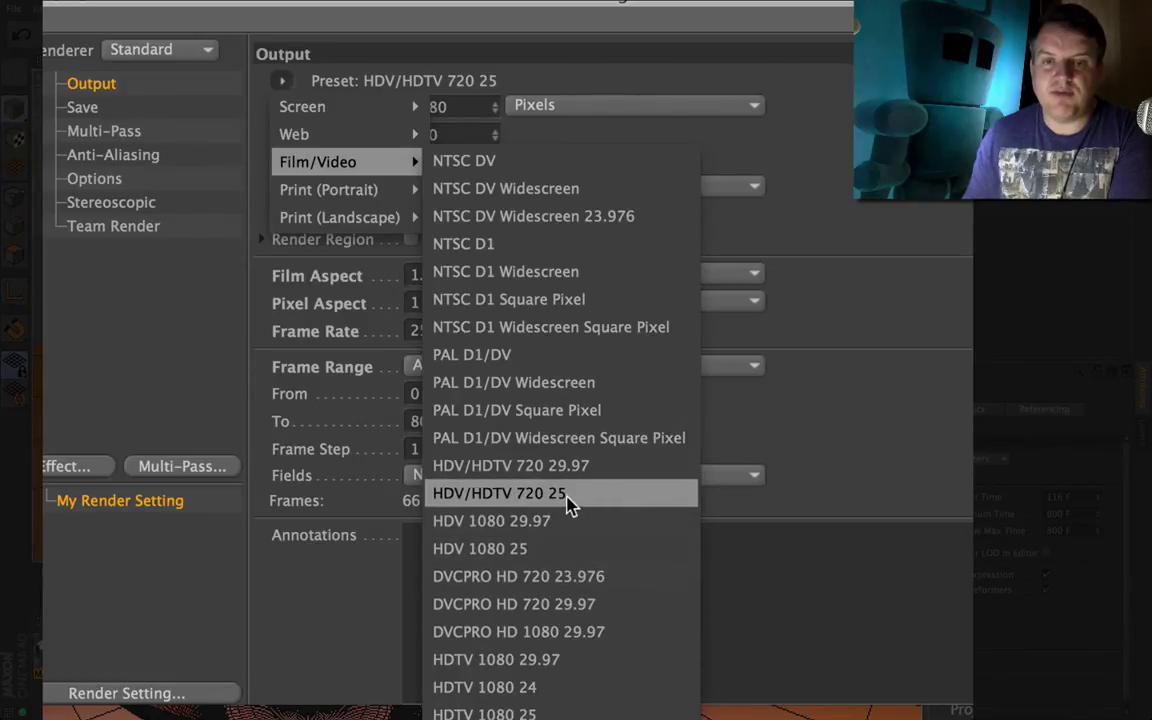
click(556, 494)
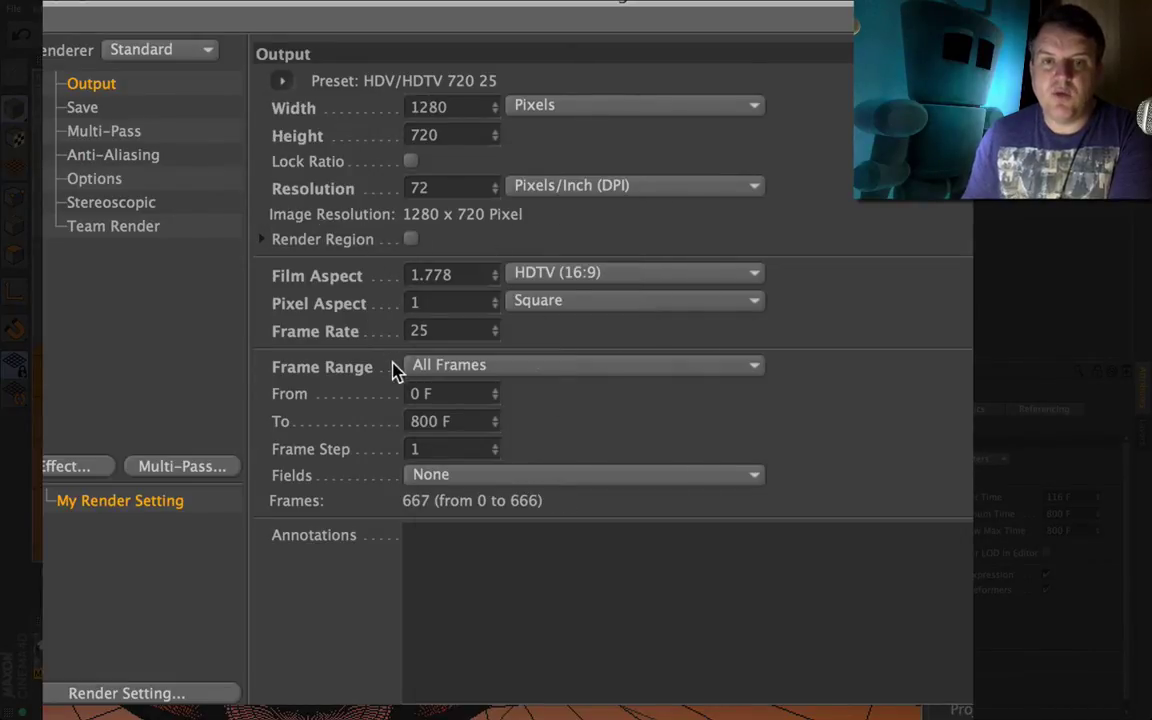
Confirm All Frames as the frame range and switch to the Save settings
click(508, 368)
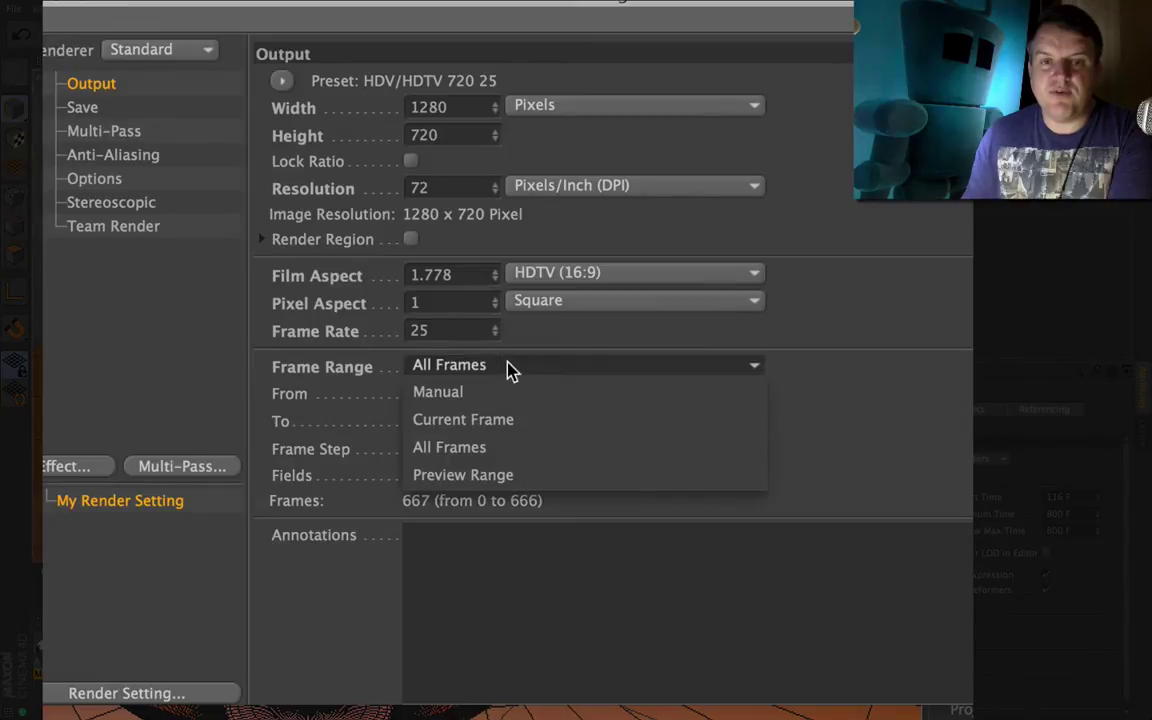
click(510, 453)
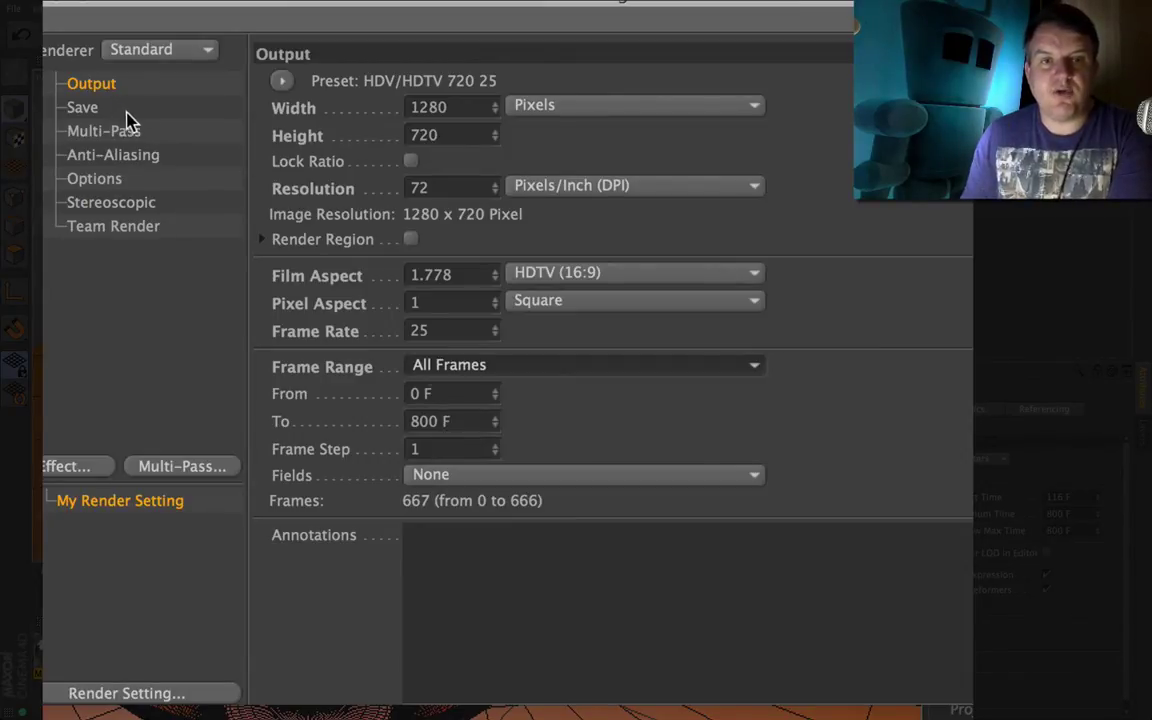
click(86, 110)
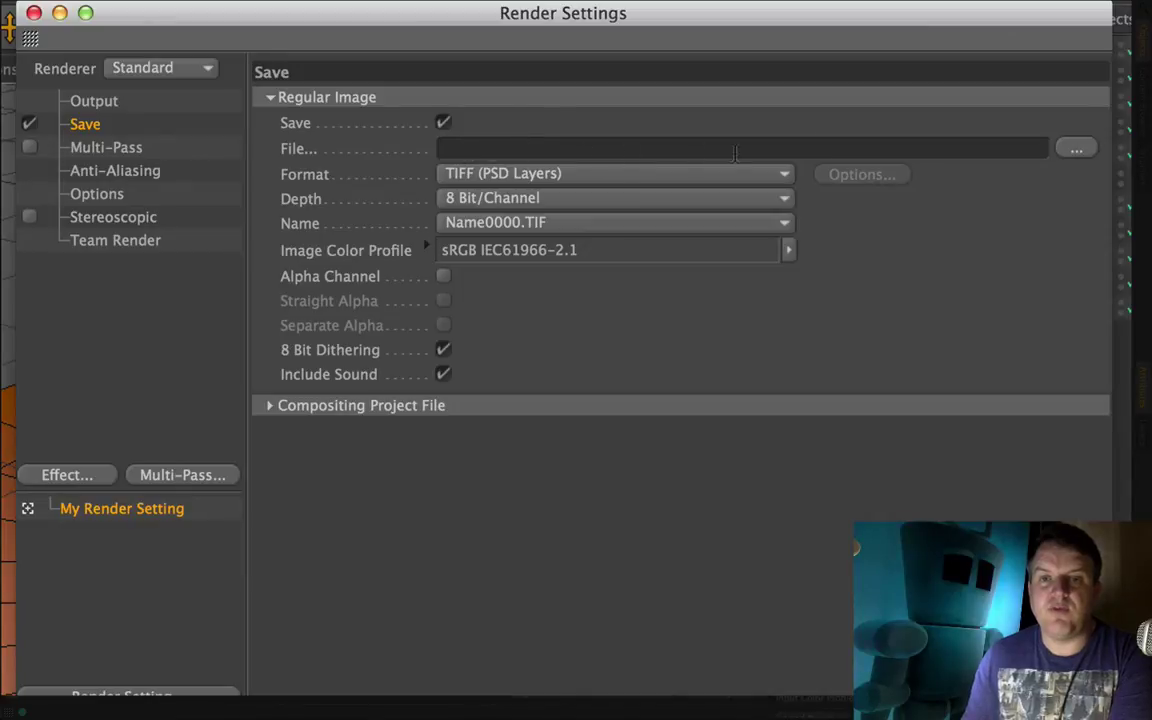
Set the render output file to 'render test 1.0' on the Desktop
click(1073, 151)
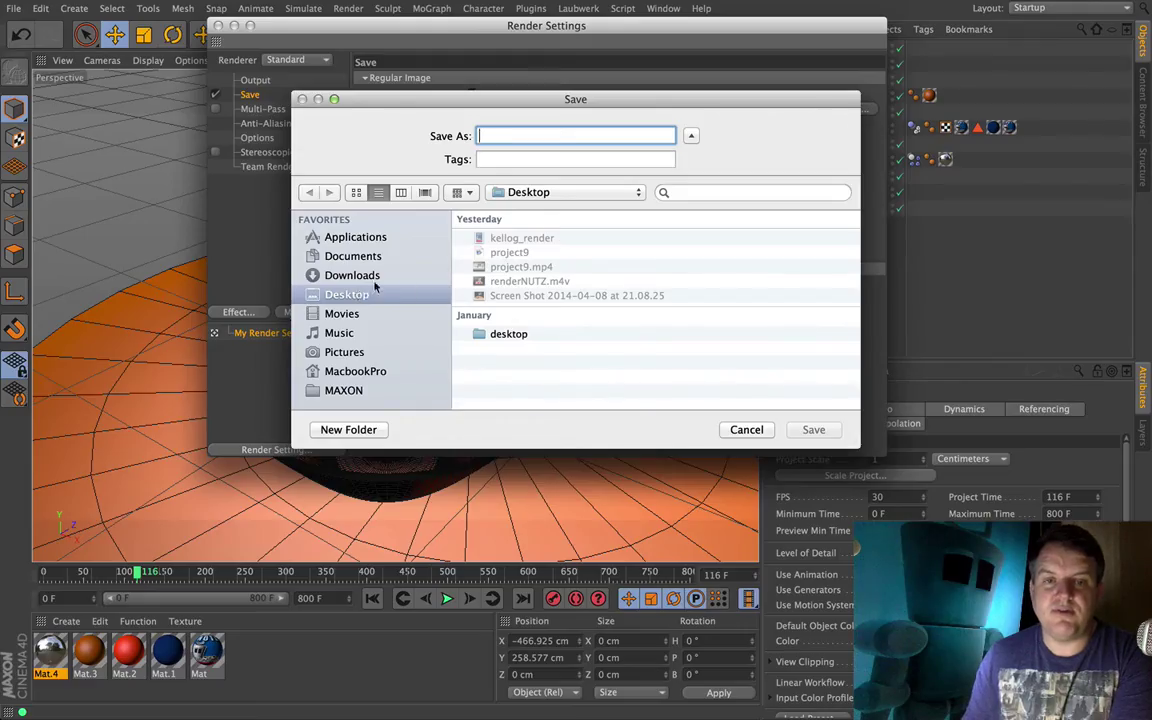
text(rend)
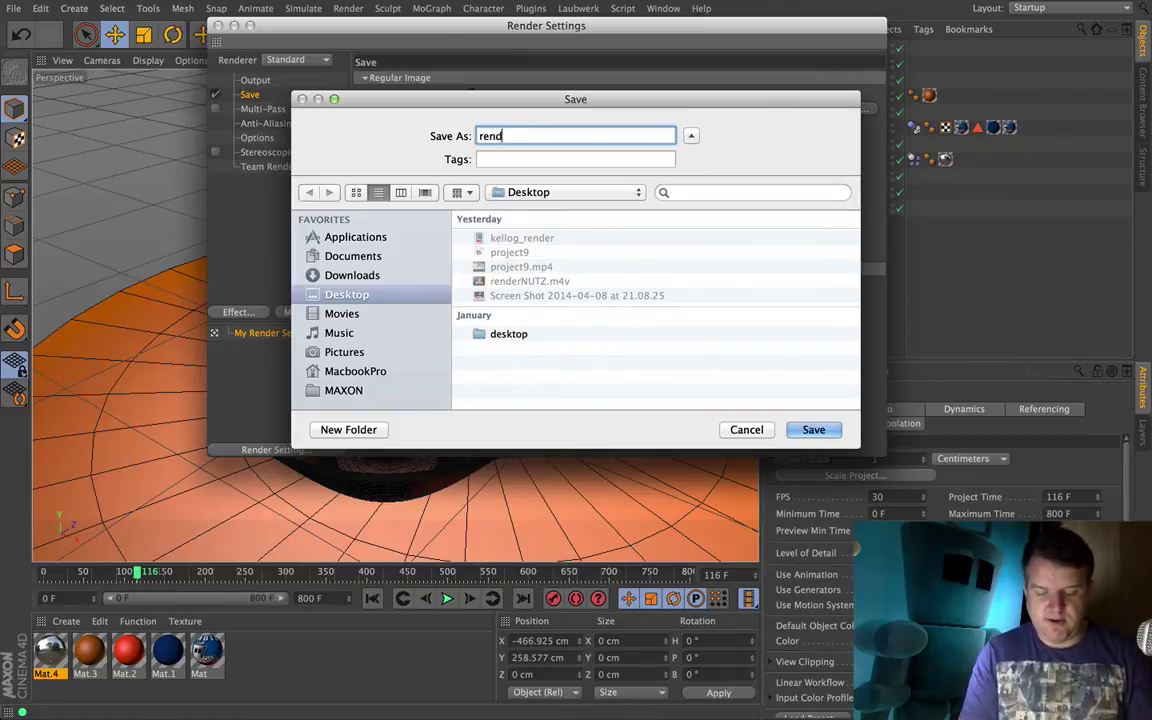
text(er test 1.0)
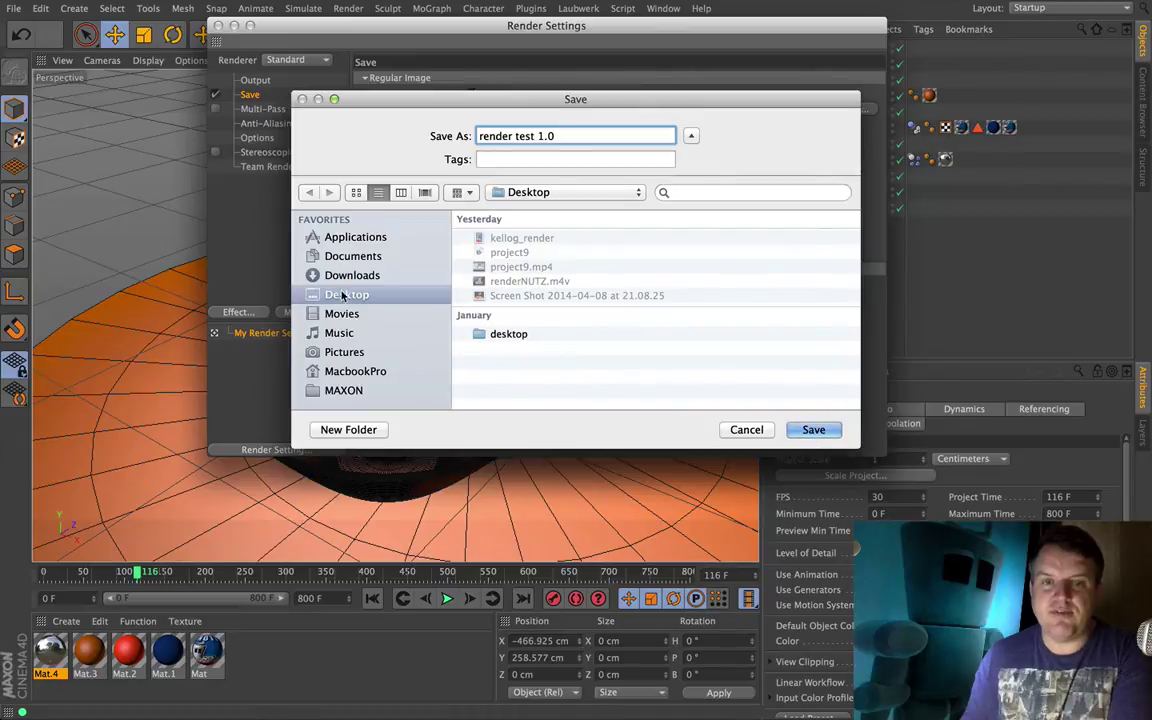
click(812, 429)
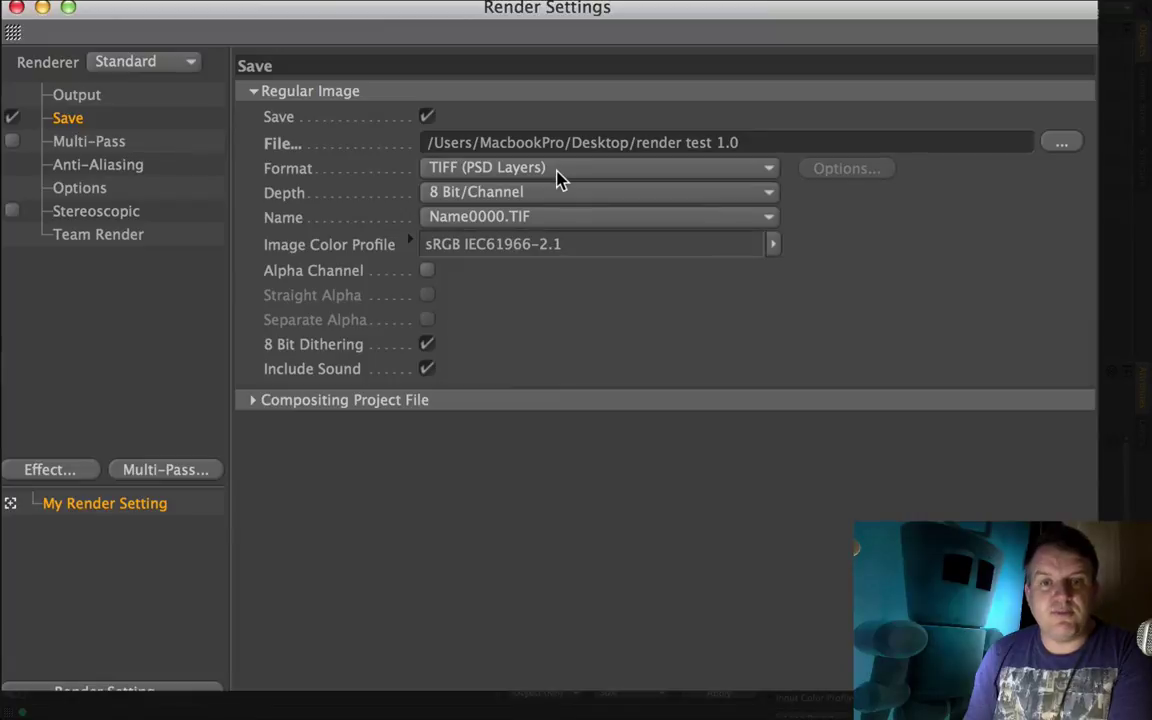
Change the save format from TIFF (PSD Layers) to QuickTime Movie and bring up its compression settings
click(558, 178)
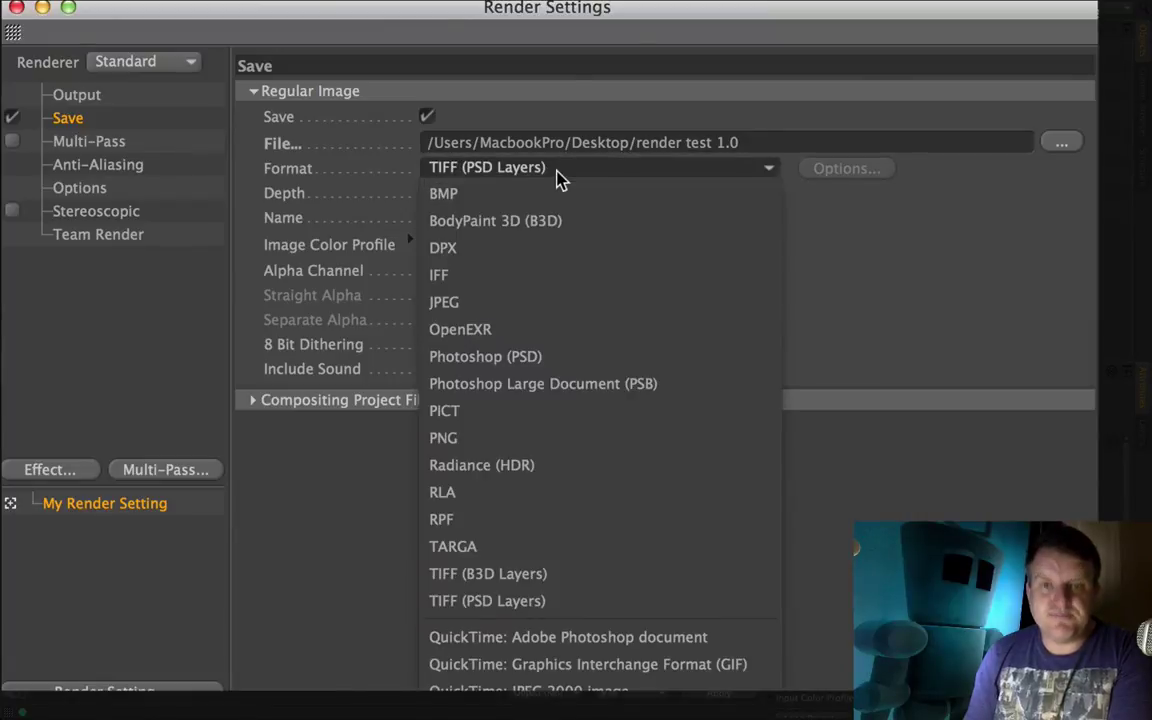
click(558, 562)
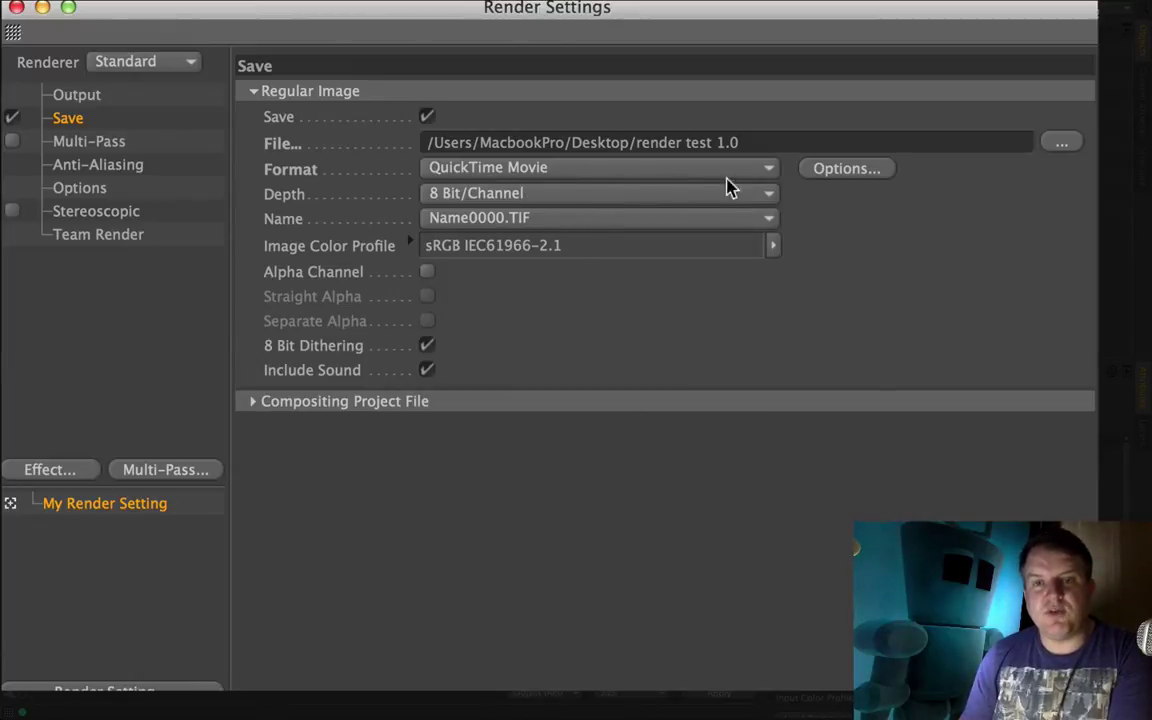
click(860, 170)
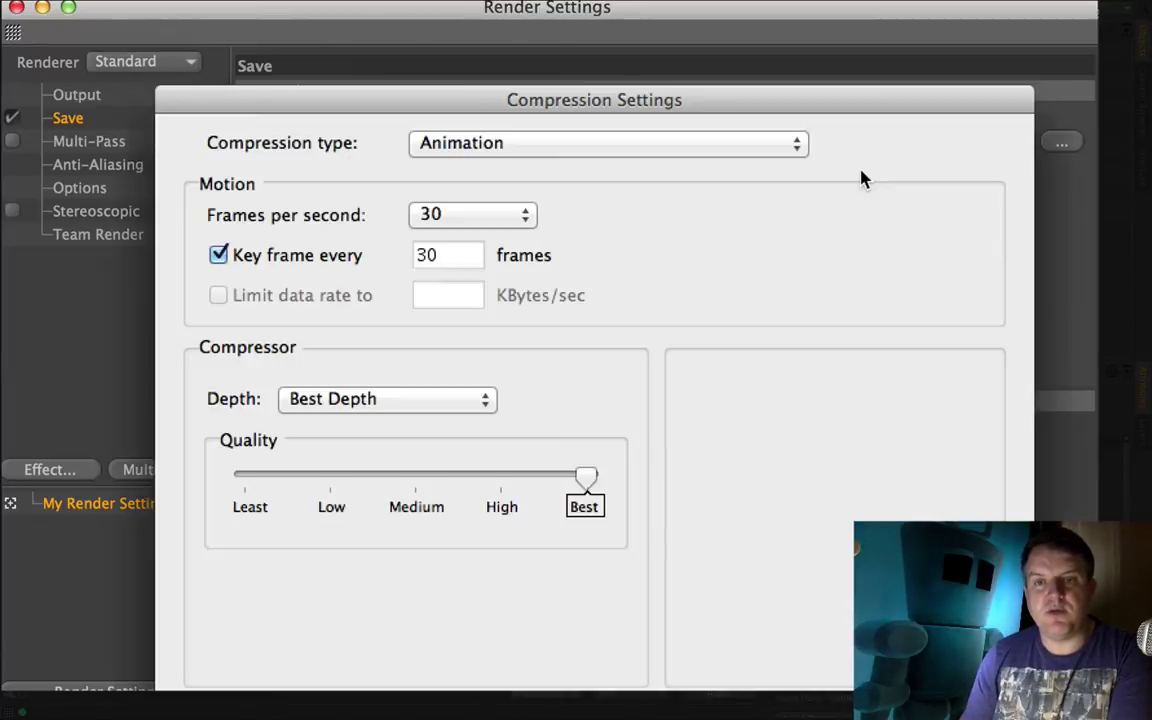
Pick H.264 as the QuickTime compression type, keeping 30 fps and Best quality
click(527, 146)
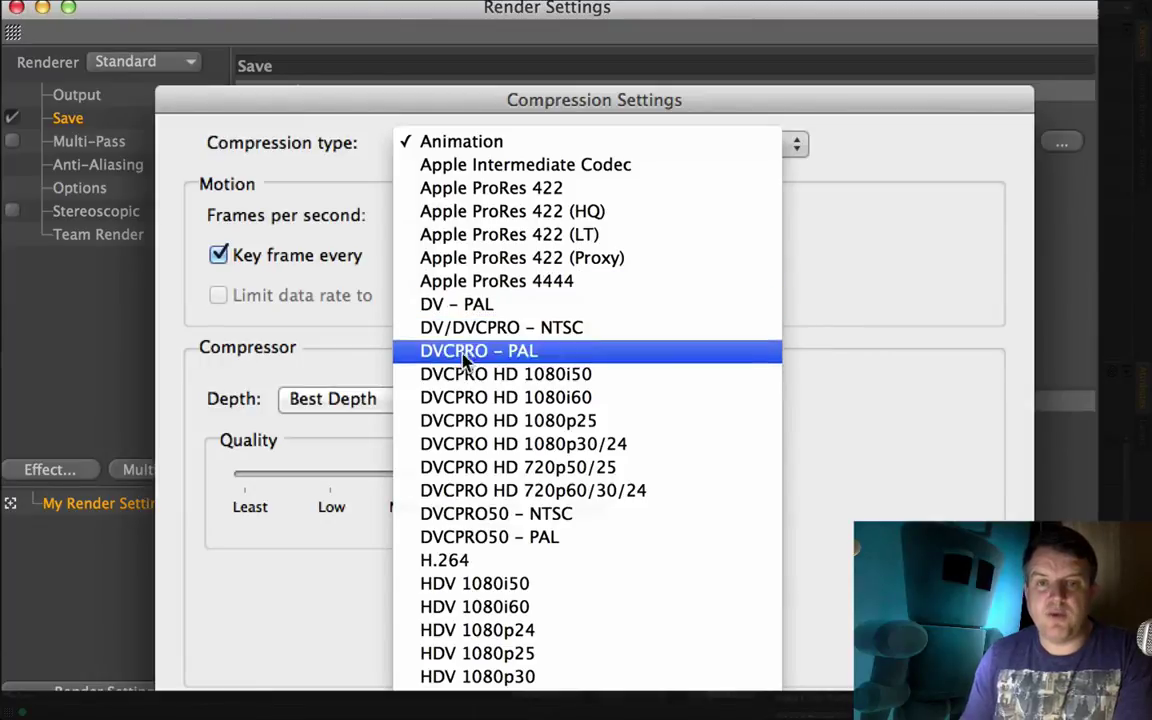
click(493, 566)
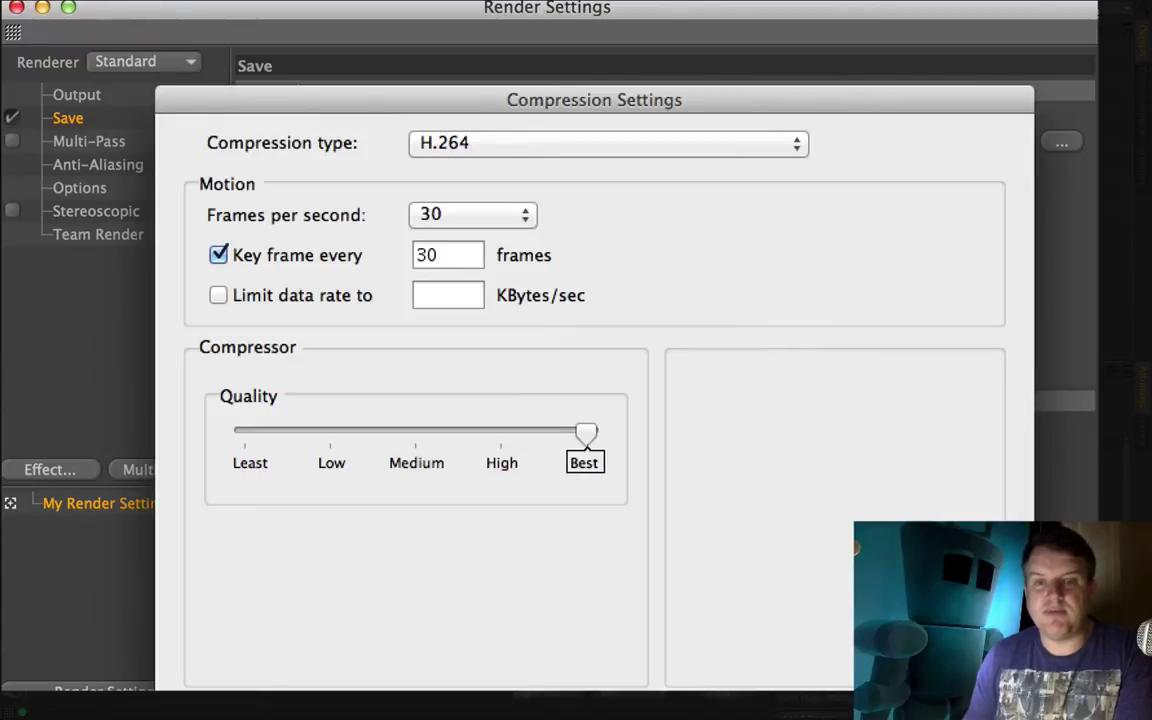
Accept the H.264 compression, review the 1280 × 720 output and frame range, then return to Save
key(Return)
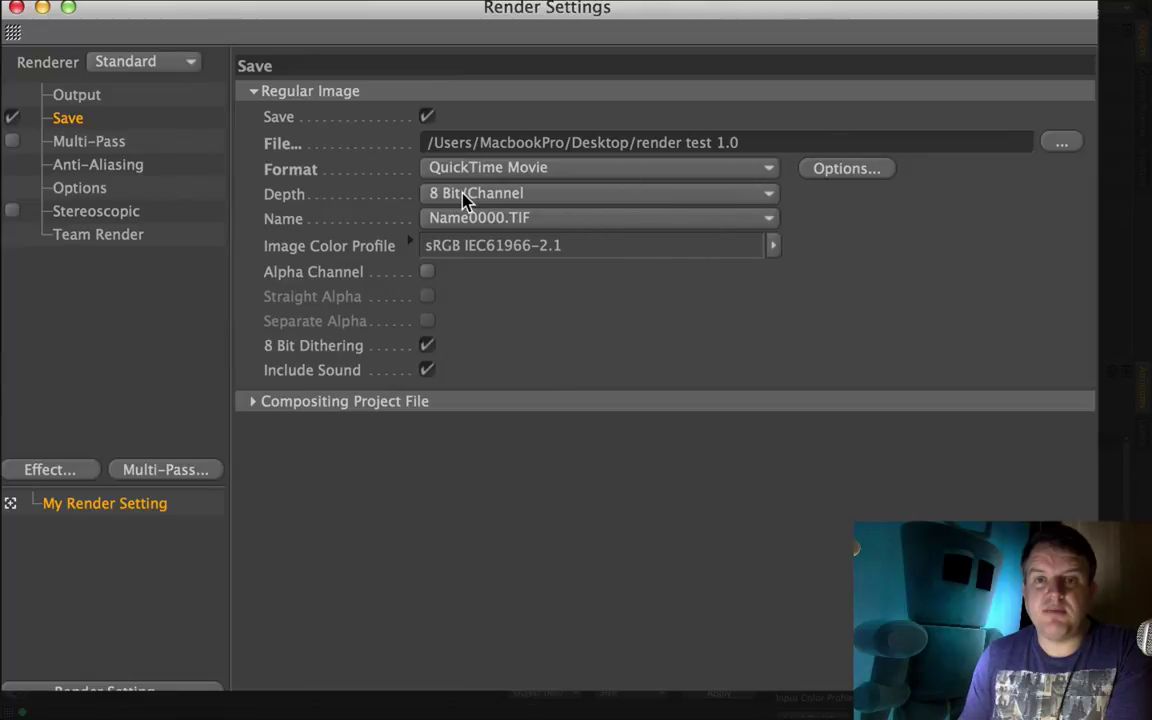
click(86, 97)
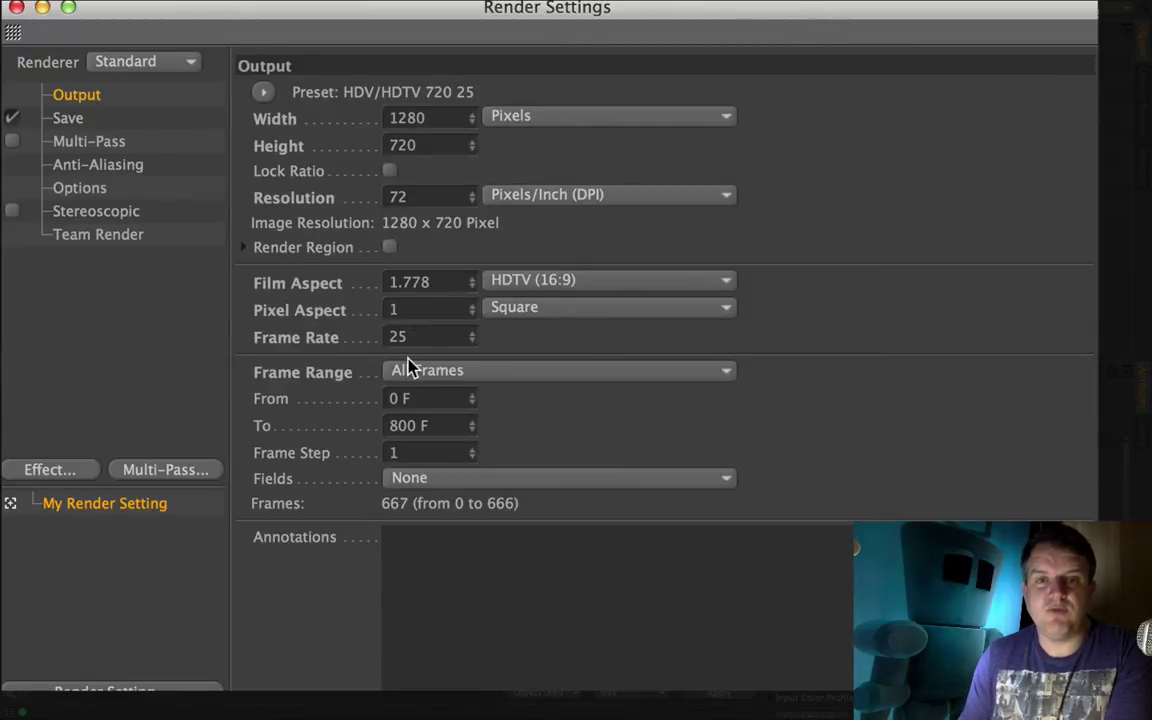
click(60, 119)
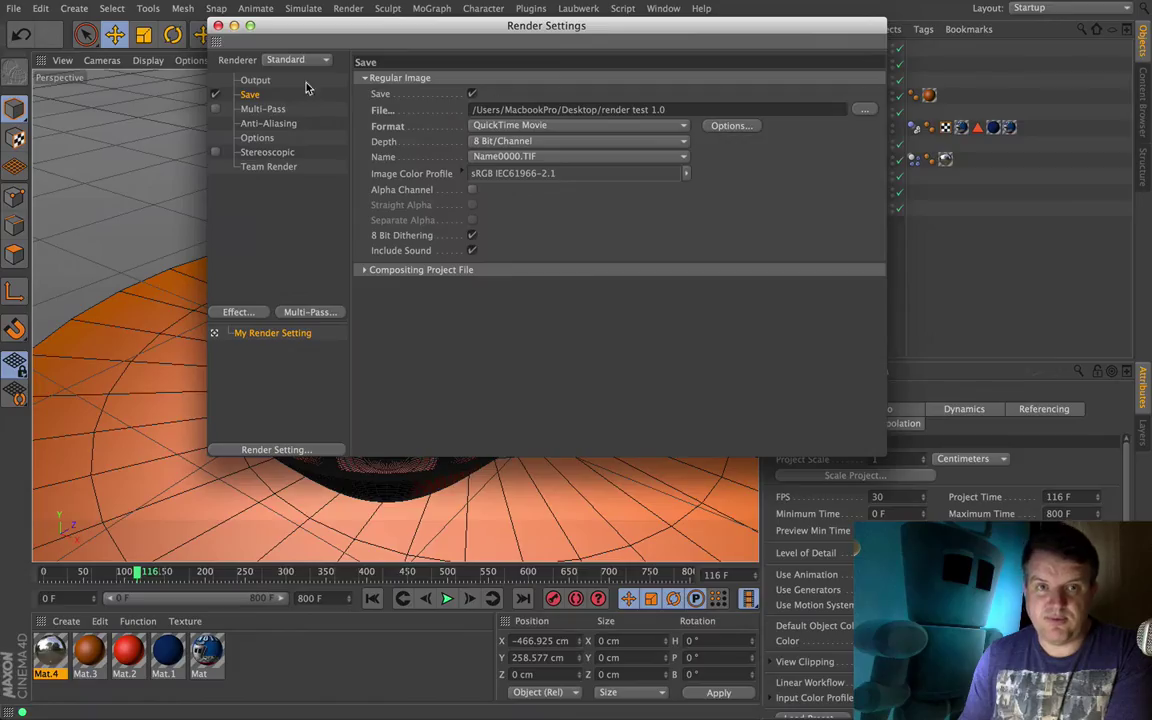
Close Render Settings and start rendering the animation to the Picture Viewer, moving its window higher
click(217, 26)
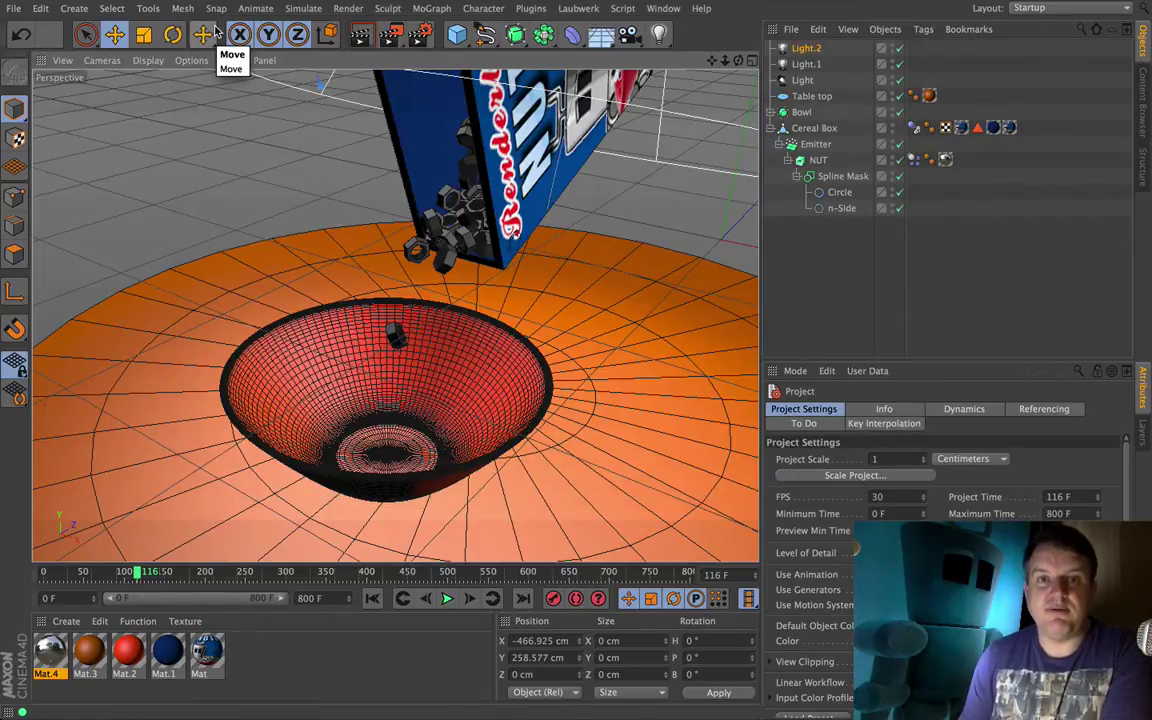
click(392, 38)
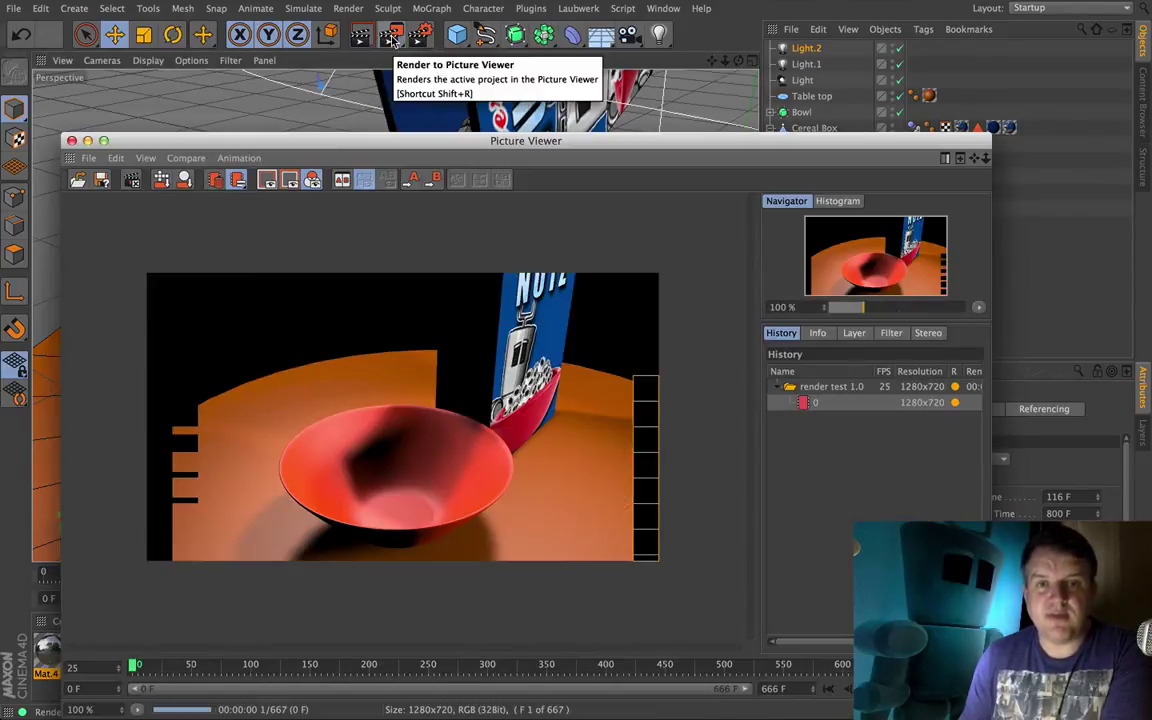
drag(406, 139, 424, 13)
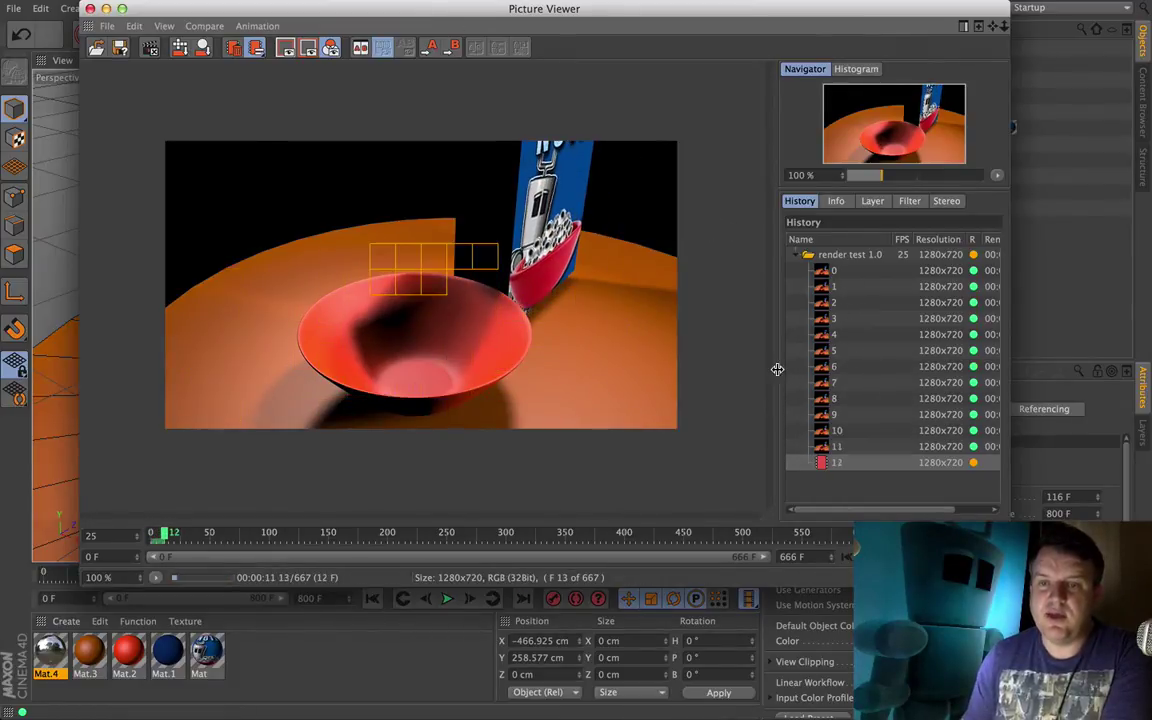
Drag the Picture Viewer splitter left to widen the History panel while rendering continues
drag(775, 367, 643, 371)
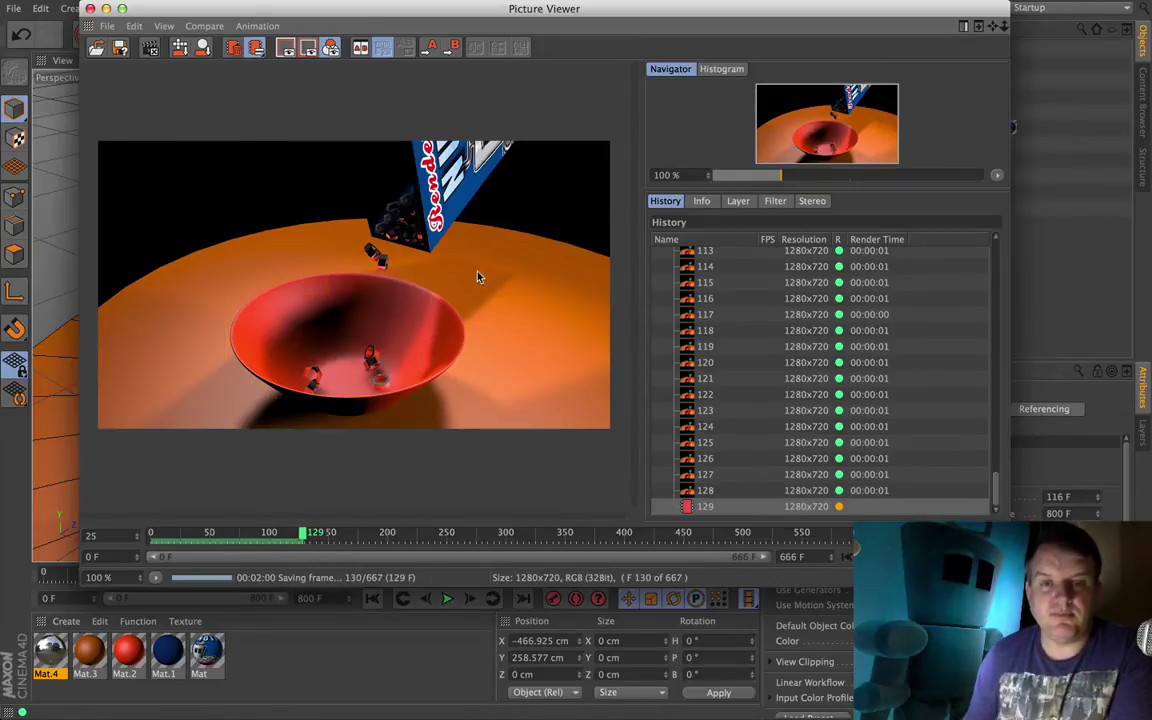
Stop the render at frame 146, confirm, and minimize the Picture Viewer
click(107, 26)
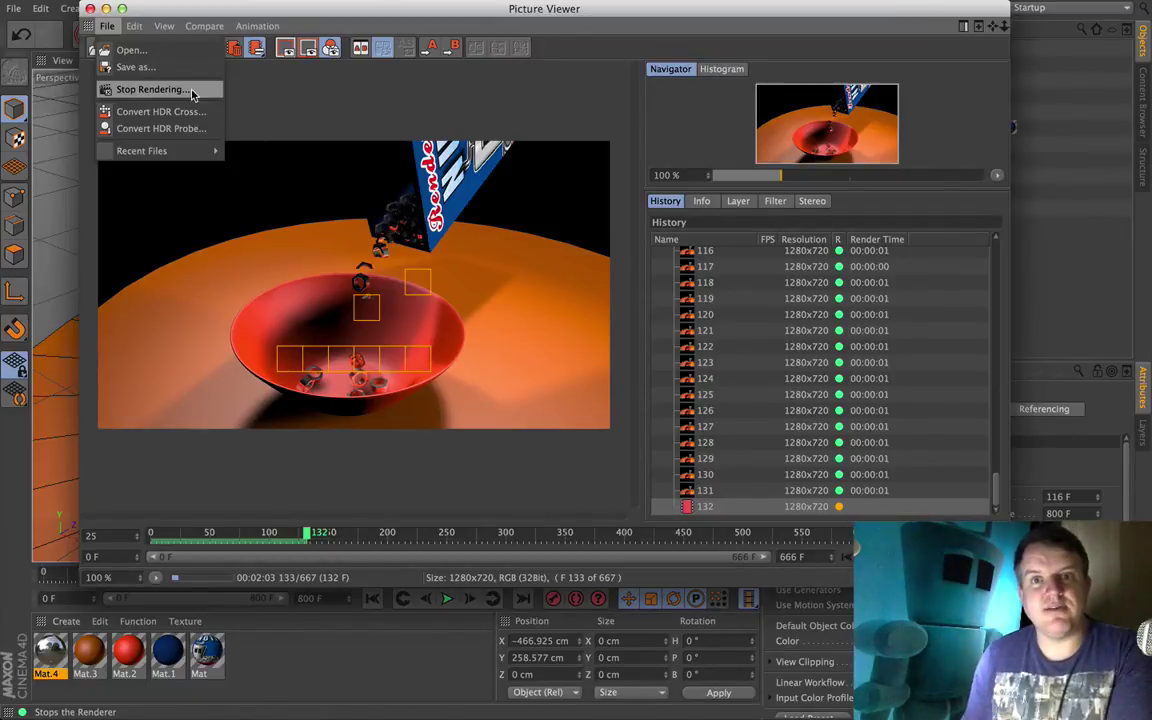
click(190, 92)
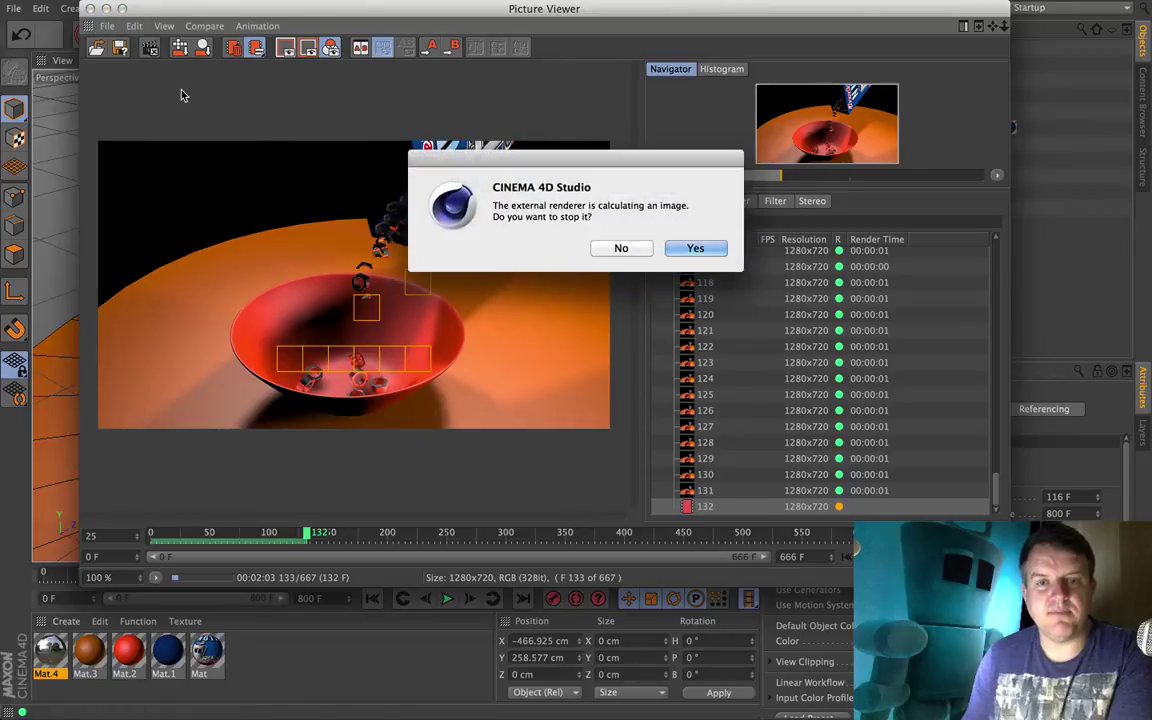
click(695, 248)
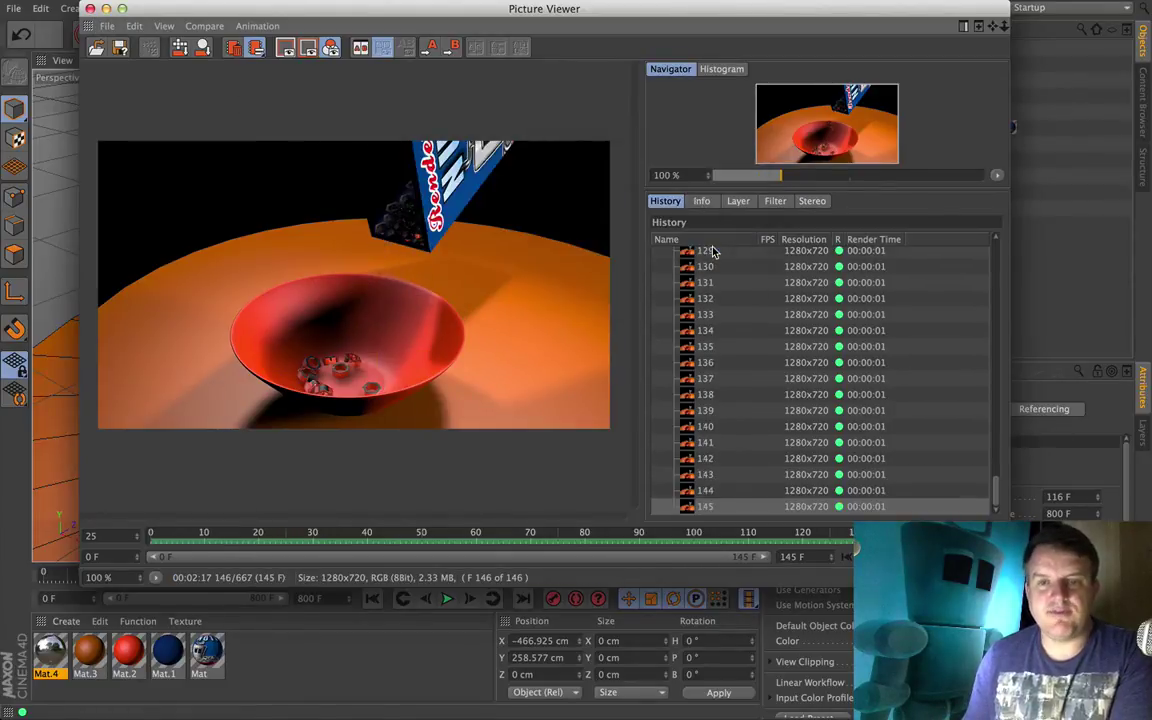
click(106, 9)
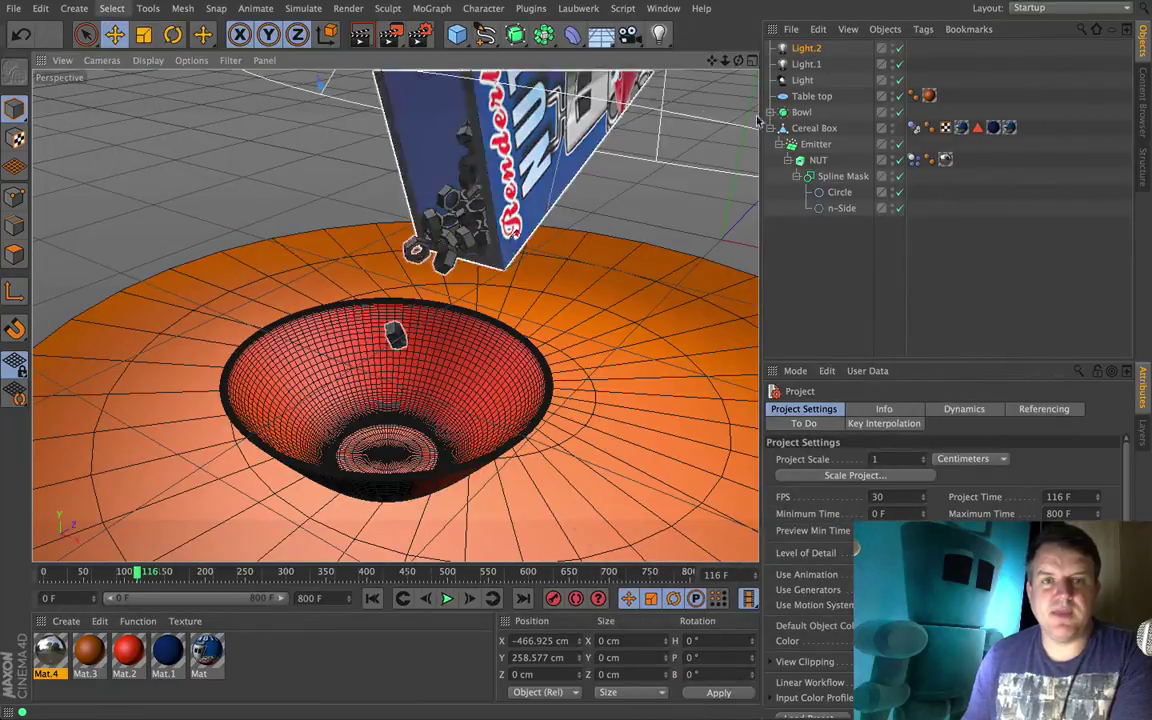
Move render test 1.mov to the desktop centre in Finder and preview it in Quick Look
key(super+Tab)
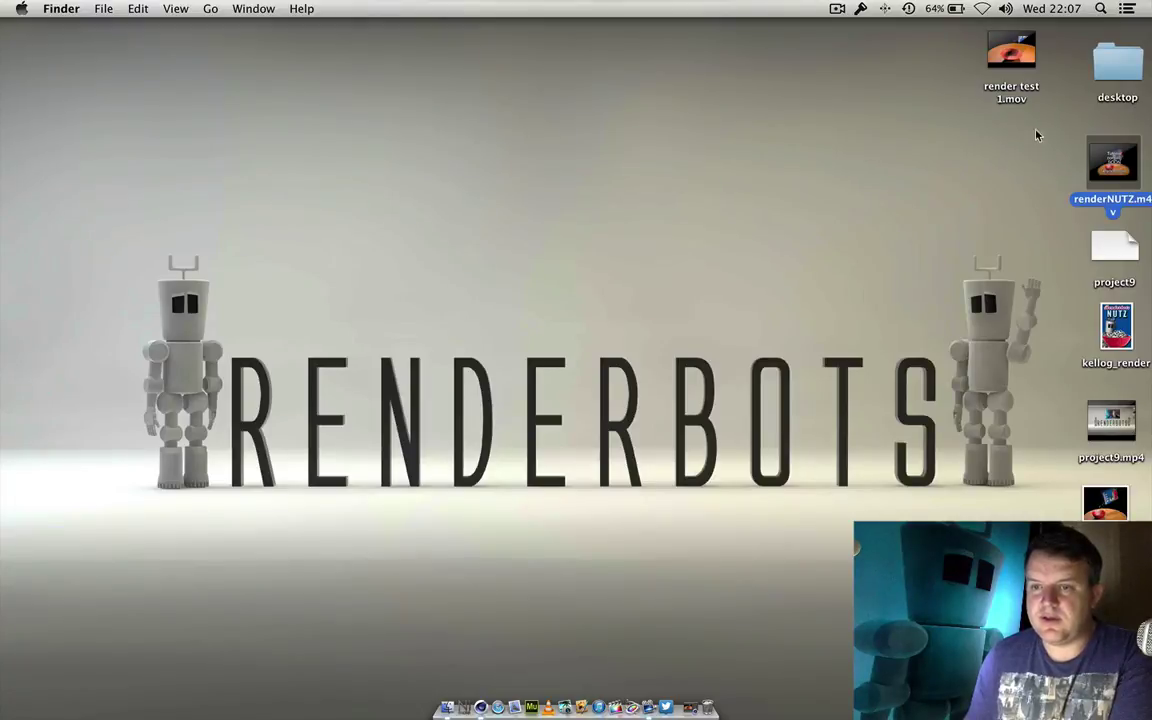
drag(1027, 74, 622, 234)
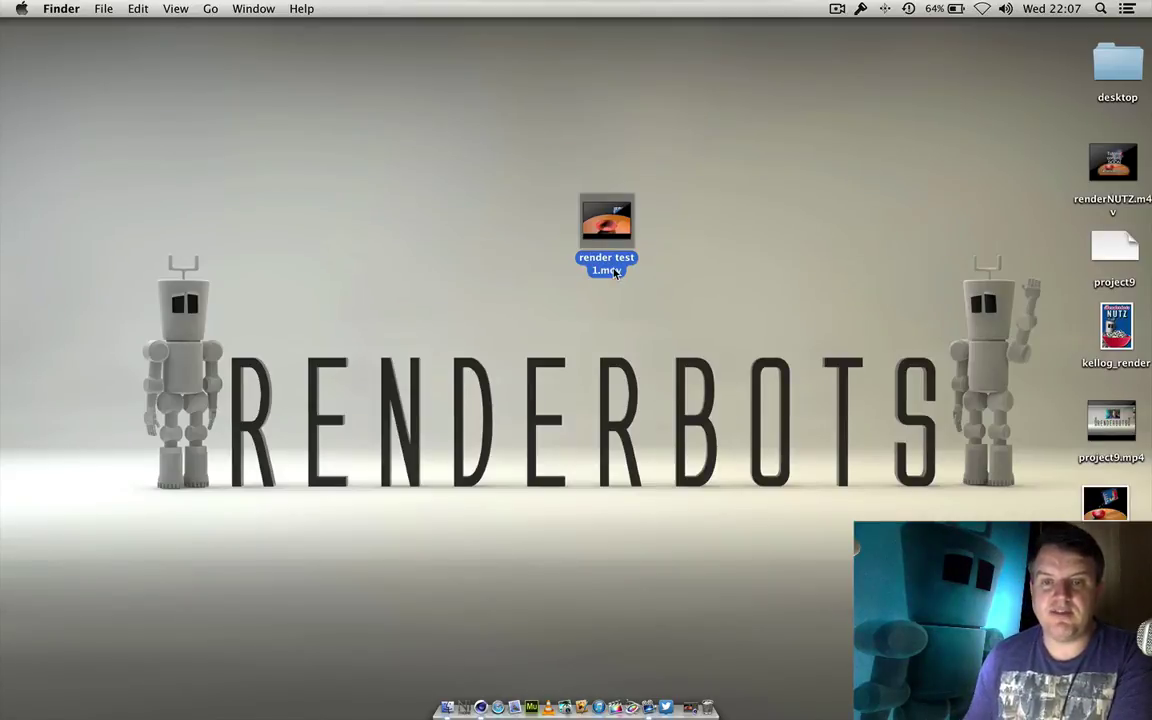
key(space)
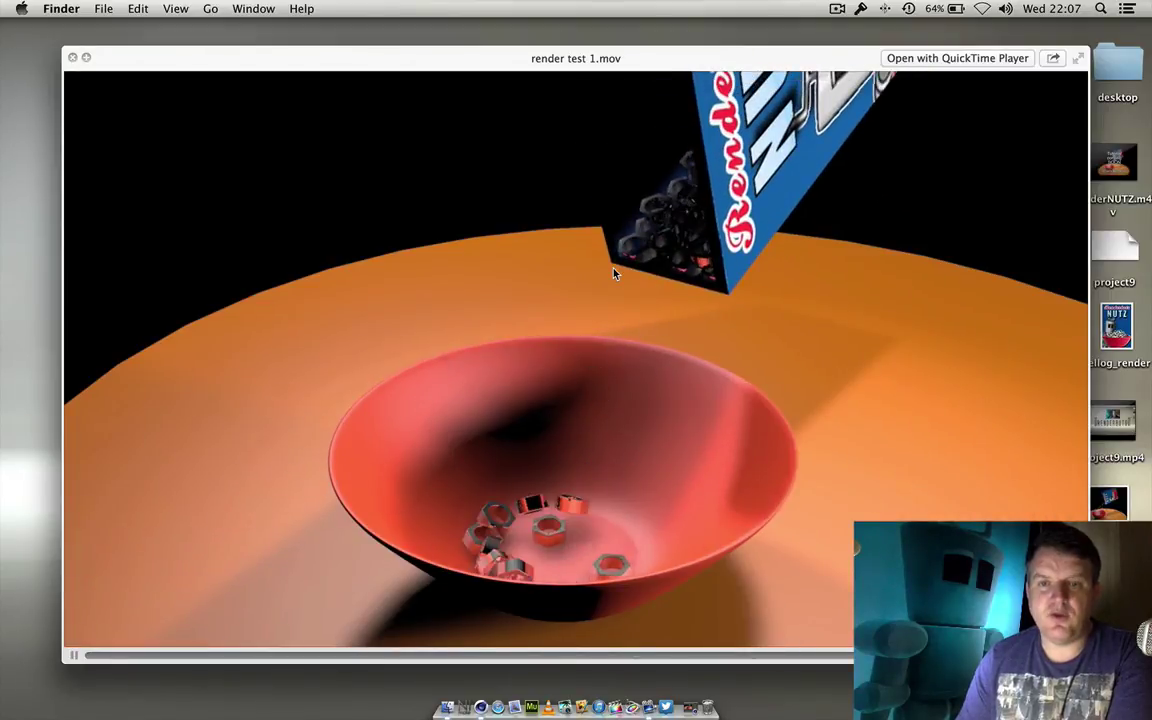
key(space)
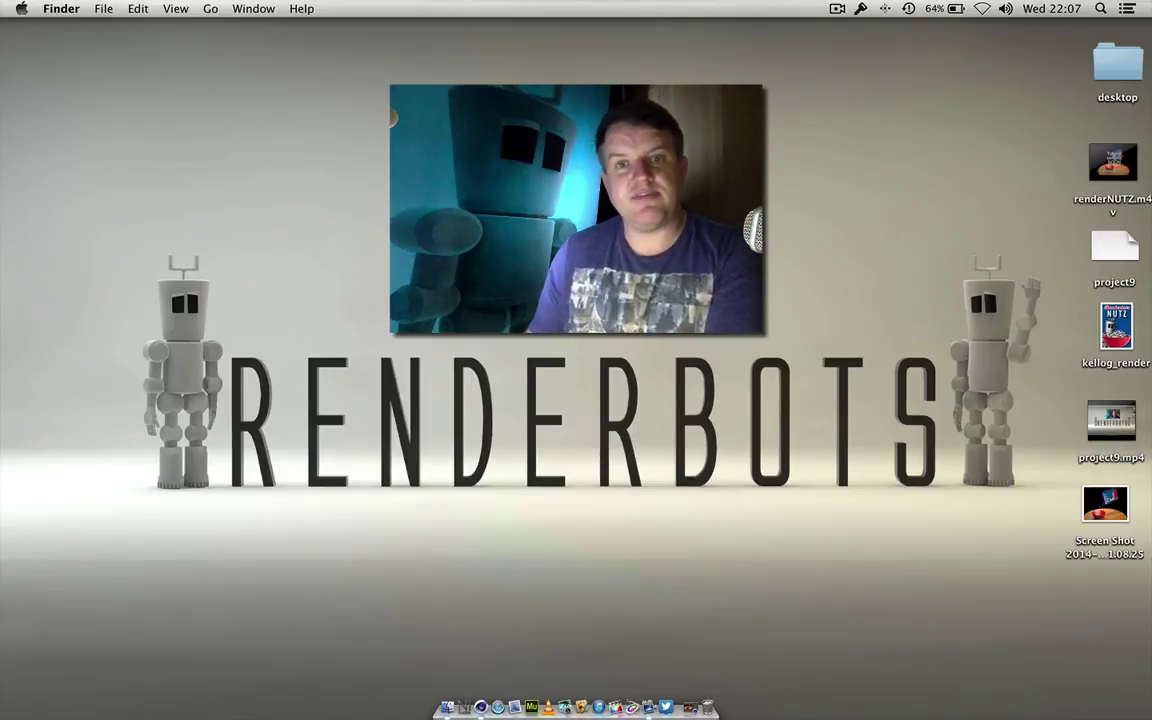
Place render test 1.mov at the top right beside the desktop folder
click(1010, 160)
drag(1012, 163, 1050, 92)
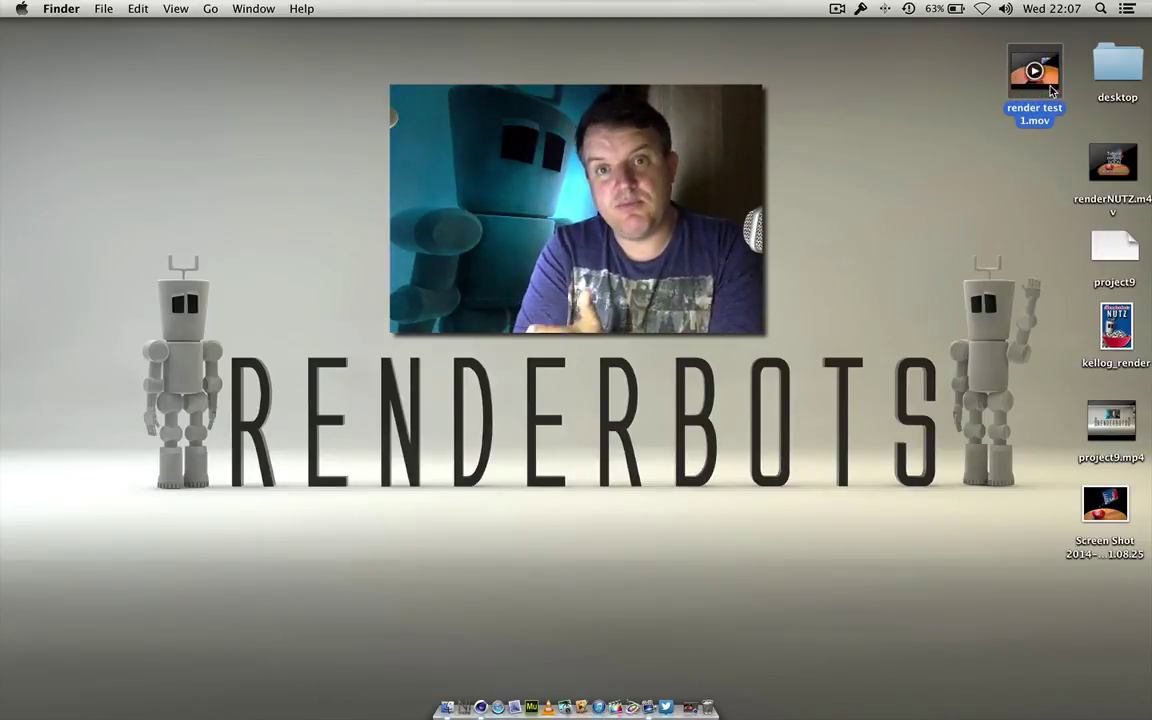